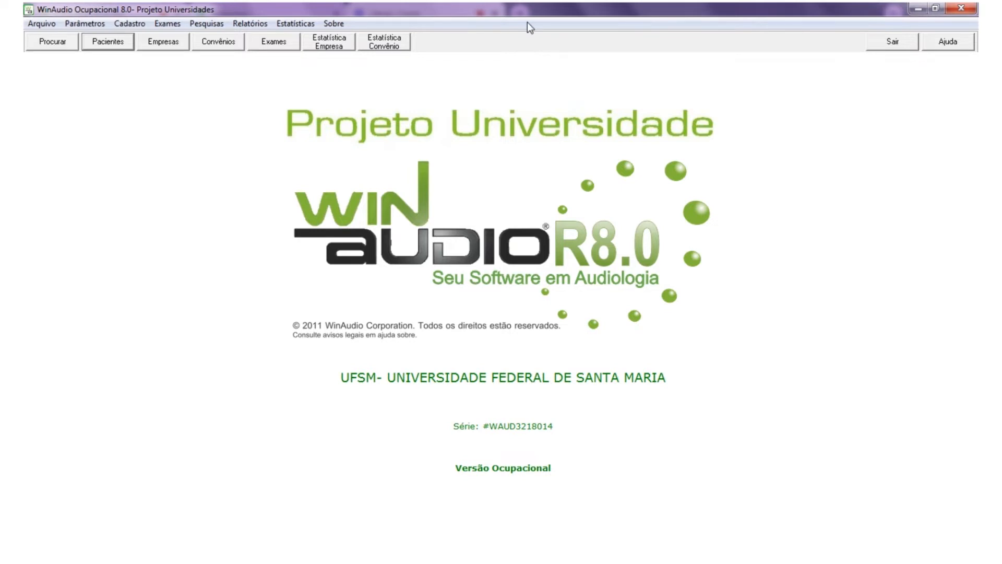
# - Search the patient records for the patient's first name, then start a new registration when none is found
pyautogui.click(109, 46)
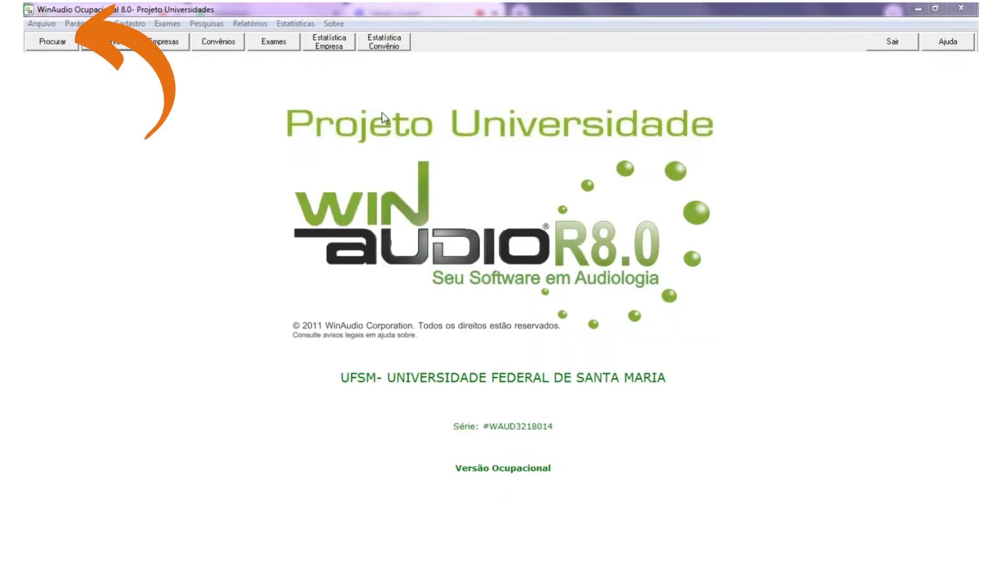
pyautogui.click(52, 45)
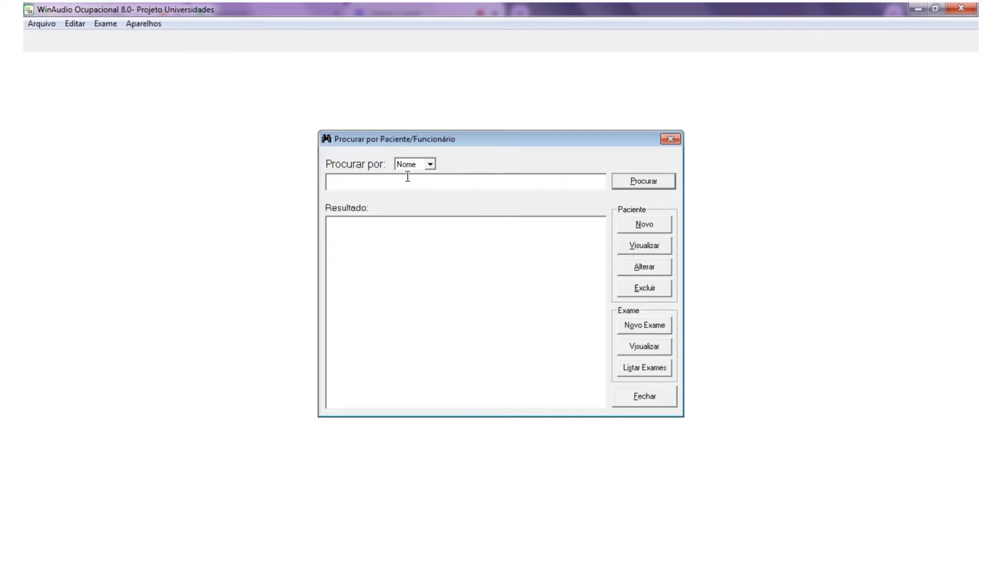
pyautogui.write('Ivoni')
pyautogui.click(646, 181)
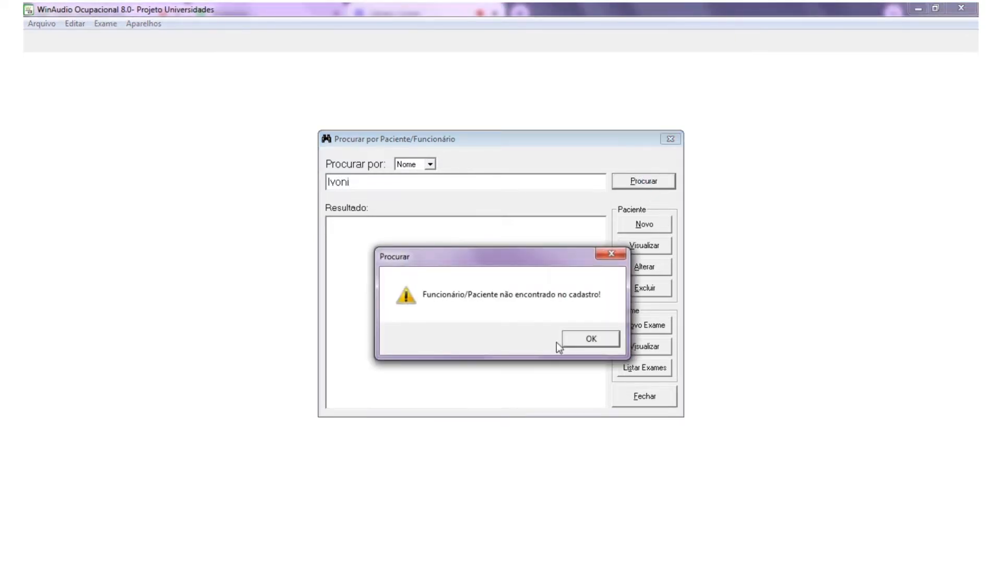
pyautogui.click(584, 339)
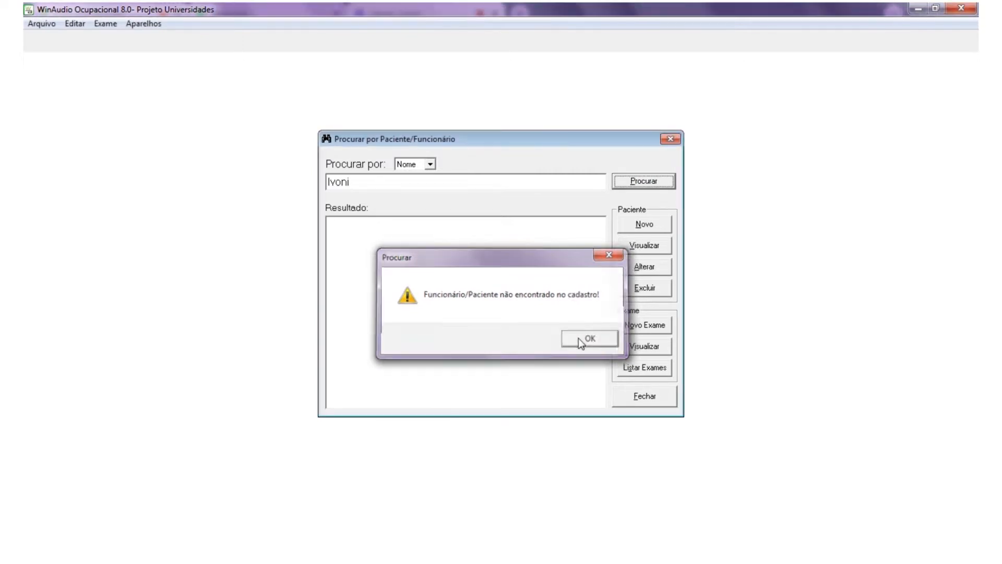
pyautogui.click(656, 225)
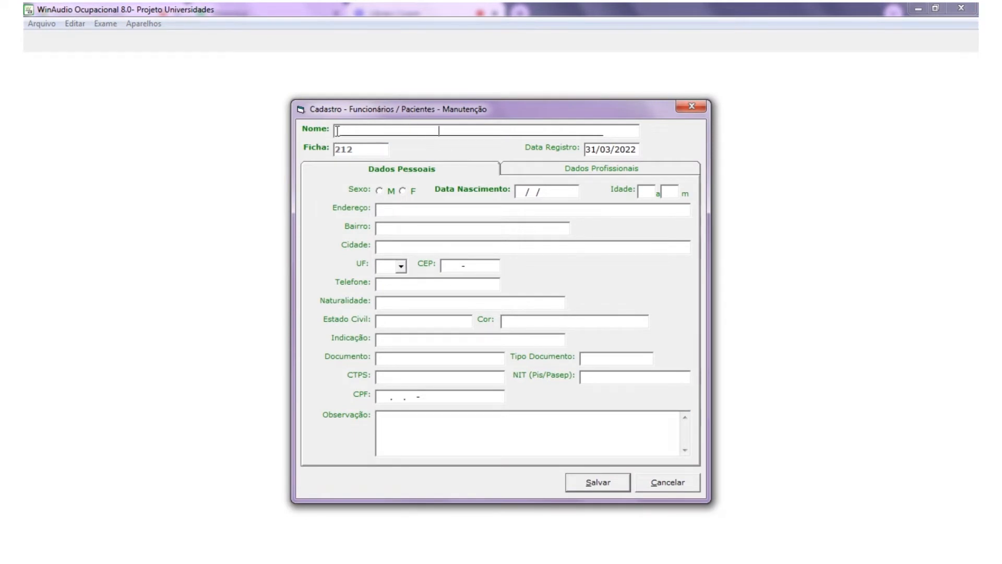
pyautogui.write('Ivoni')
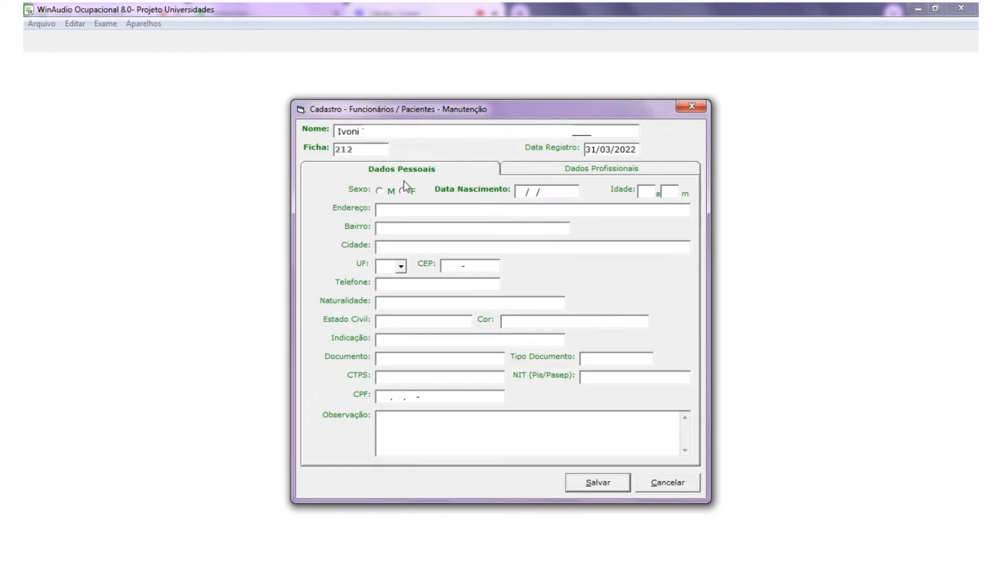
pyautogui.click(410, 194)
pyautogui.click(518, 193)
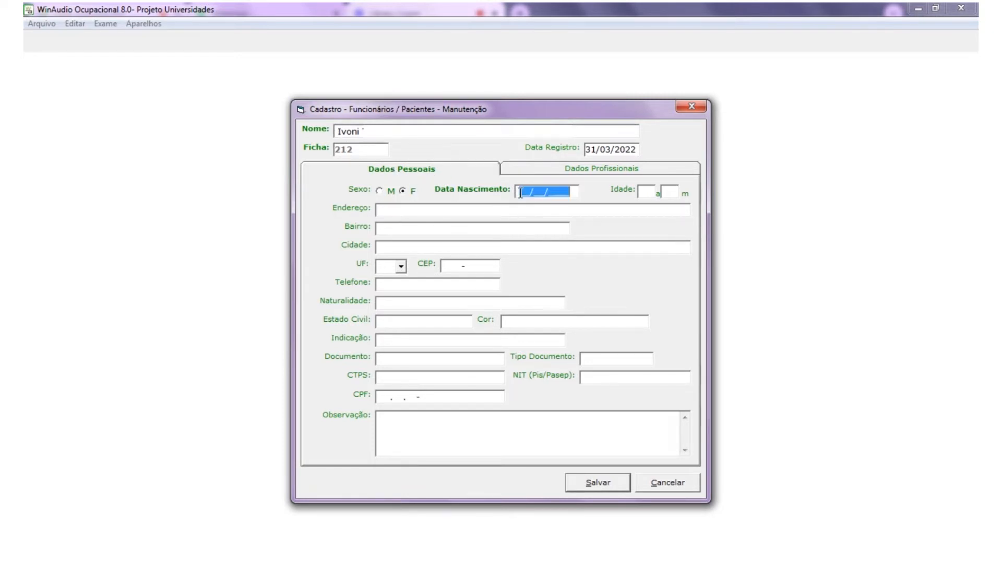
pyautogui.write('24/0')
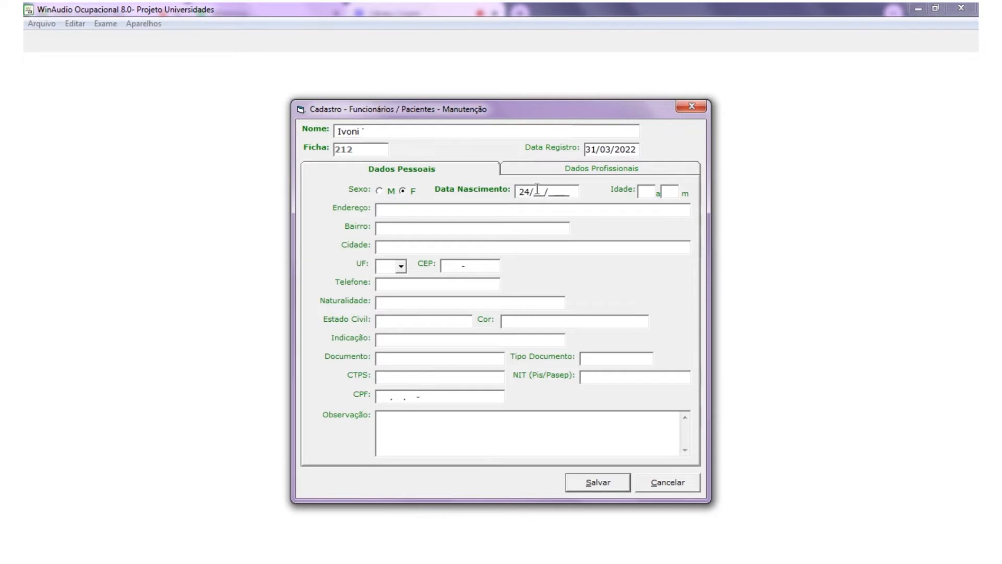
pyautogui.write('3')
pyautogui.press('BackSpace')
pyautogui.press('BackSpace')
pyautogui.press('BackSpace')
pyautogui.press('BackSpace')
pyautogui.click(514, 214)
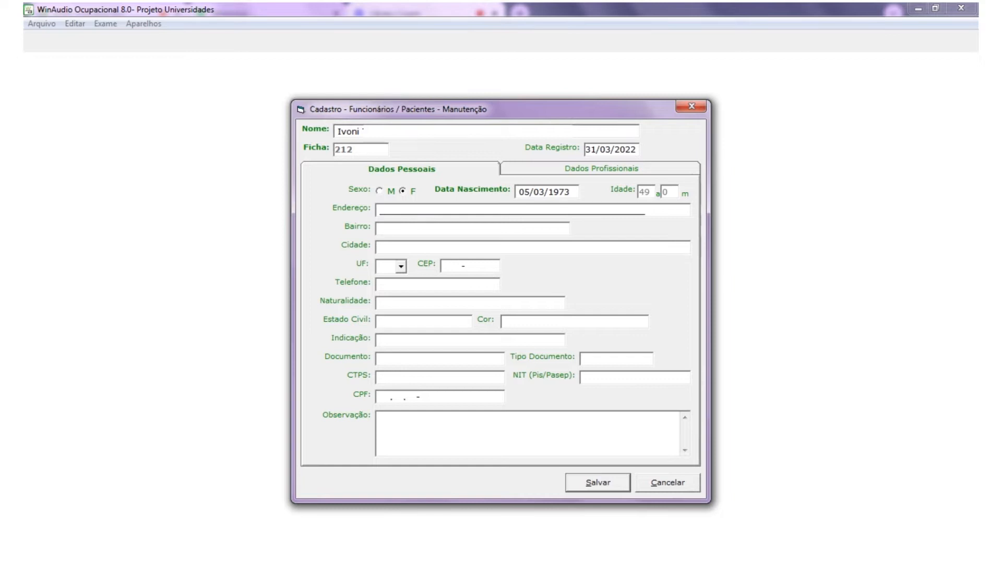
# - Save and close record 212, then search again to list the new patient
pyautogui.click(598, 482)
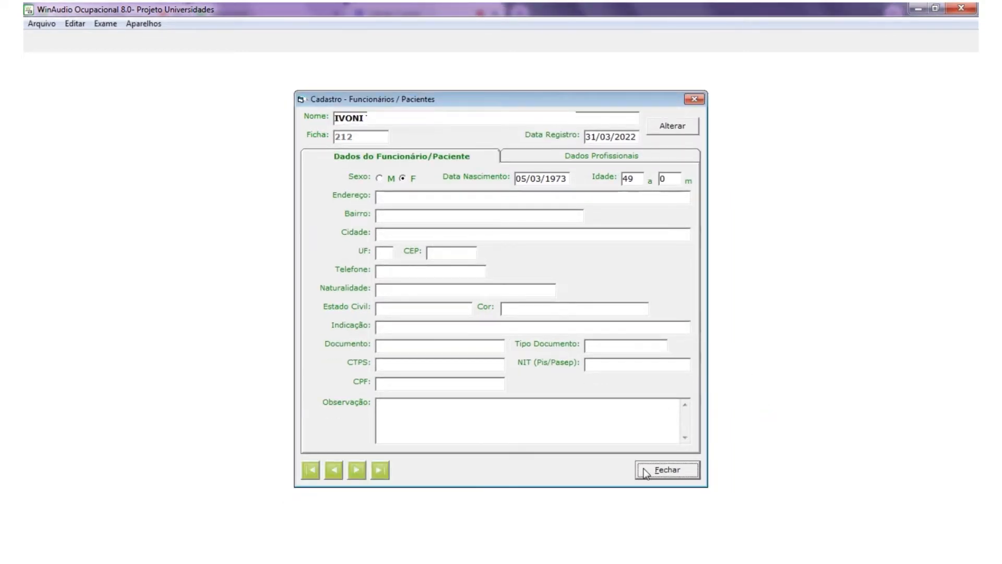
pyautogui.click(646, 472)
pyautogui.click(648, 186)
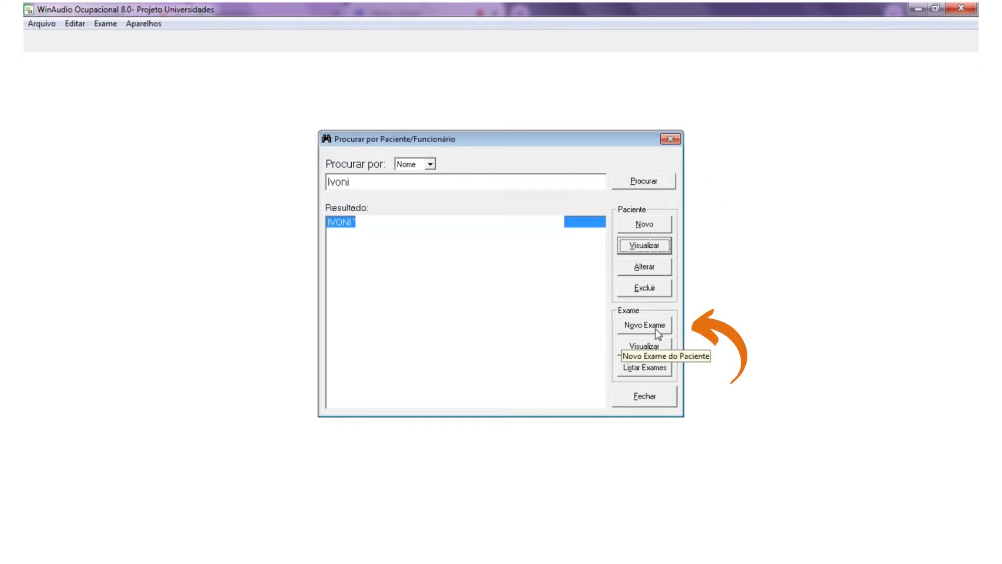
# - Start a Particular exam with the FONIX audiometer, the AT35 immittance meter and a different audiologist
pyautogui.click(656, 330)
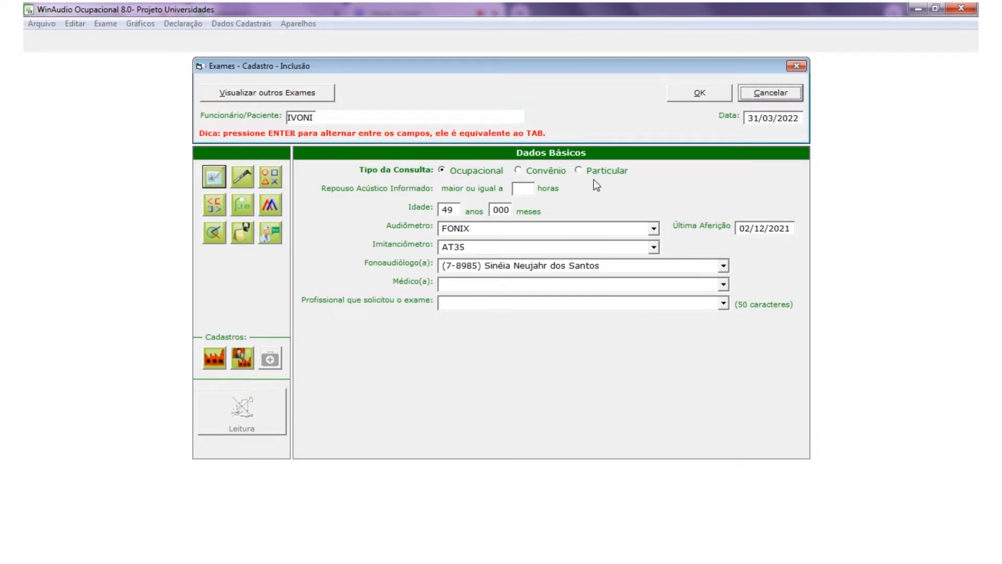
pyautogui.click(579, 171)
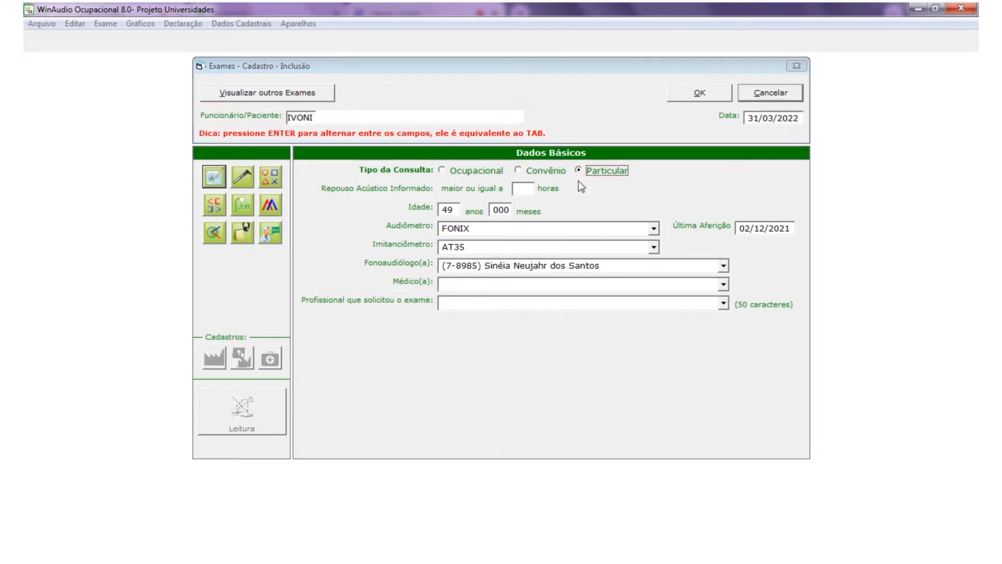
pyautogui.click(655, 230)
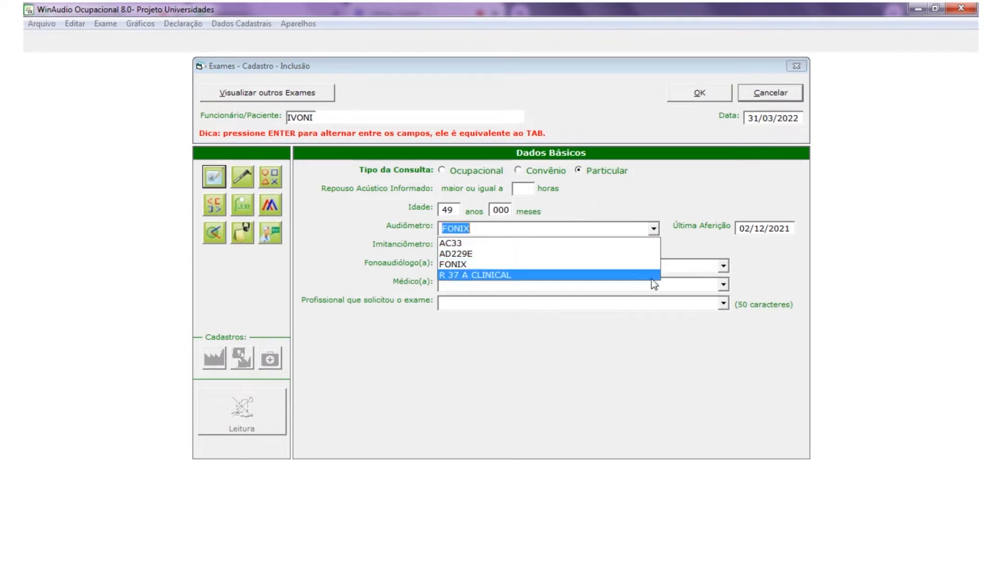
pyautogui.click(646, 264)
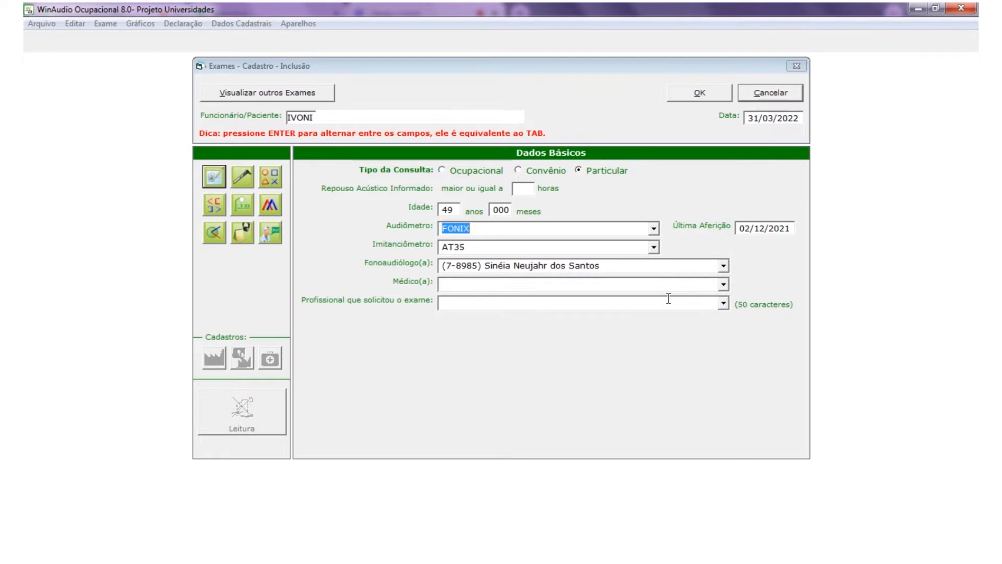
pyautogui.click(655, 246)
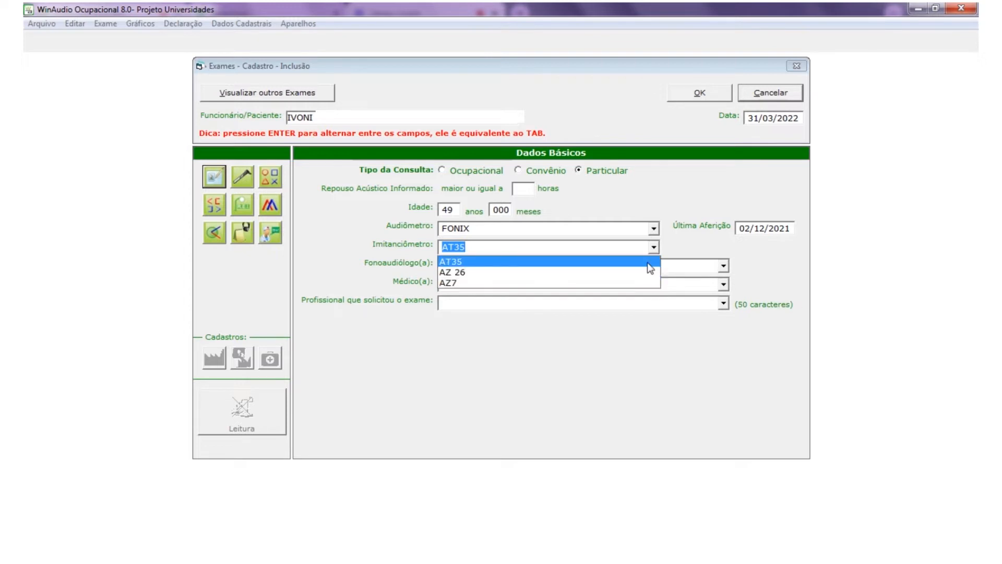
pyautogui.click(730, 271)
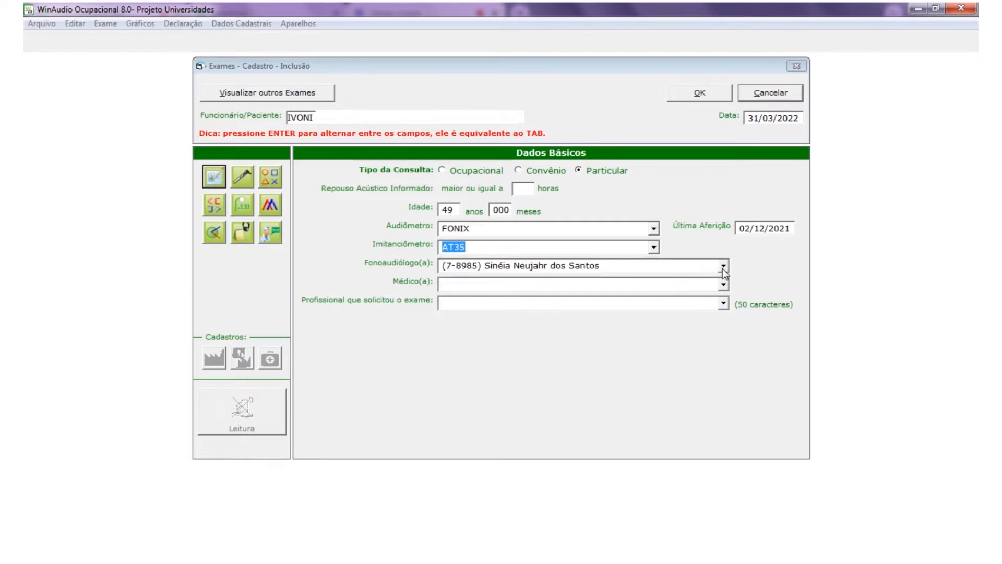
pyautogui.click(722, 268)
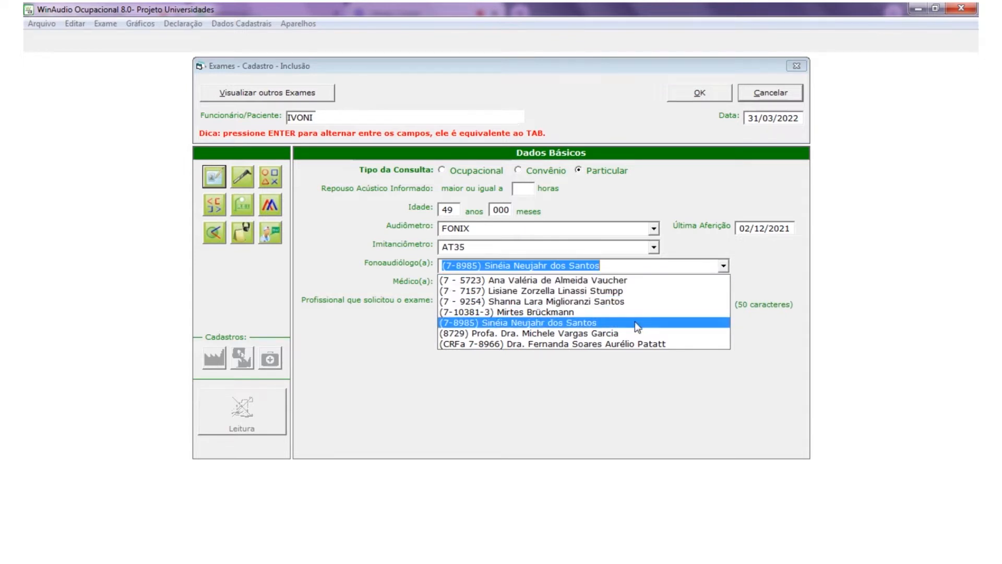
pyautogui.click(598, 336)
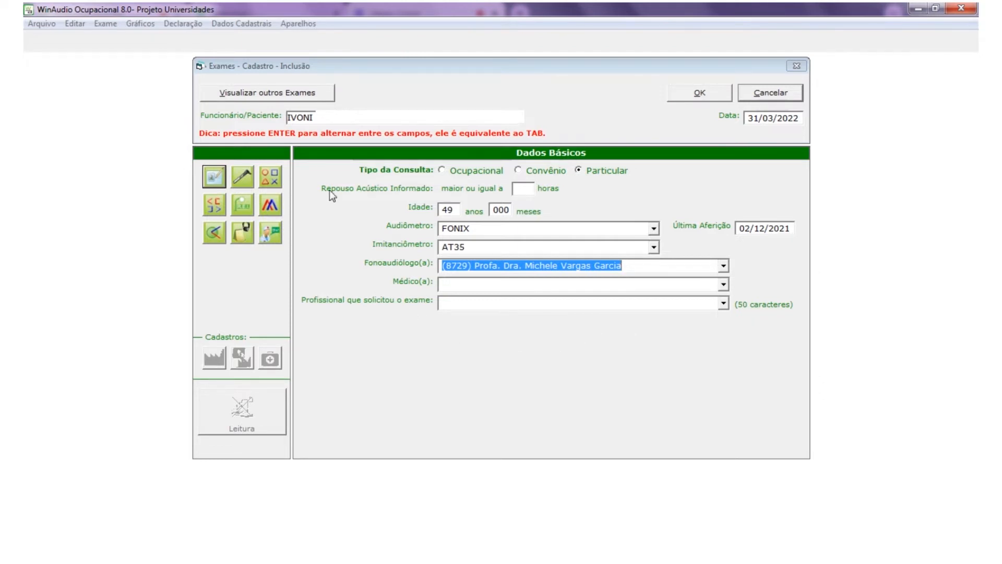
# - In Meatoscopia, record both right and left ears as Sem particularidades (S/P)
pyautogui.click(211, 180)
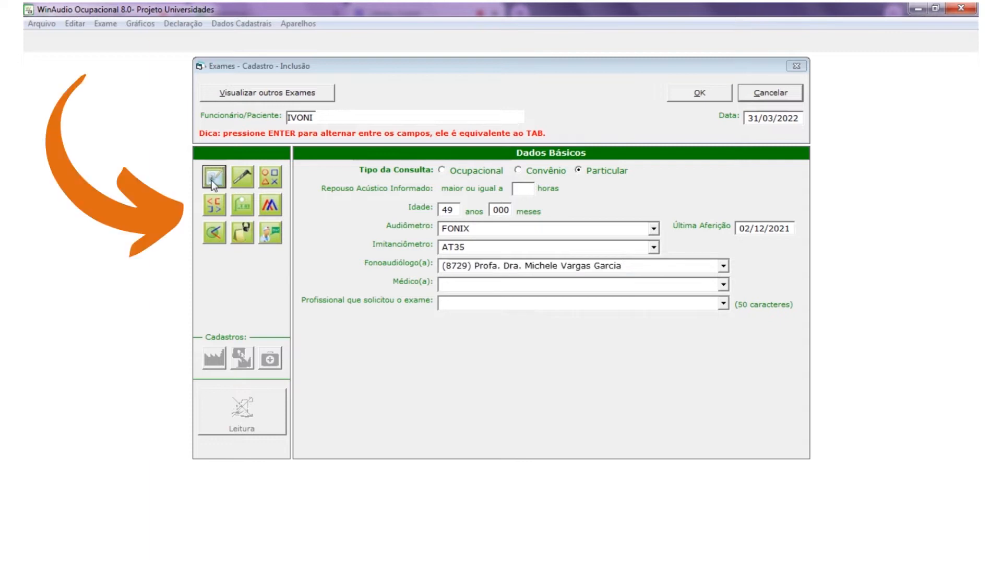
pyautogui.click(240, 183)
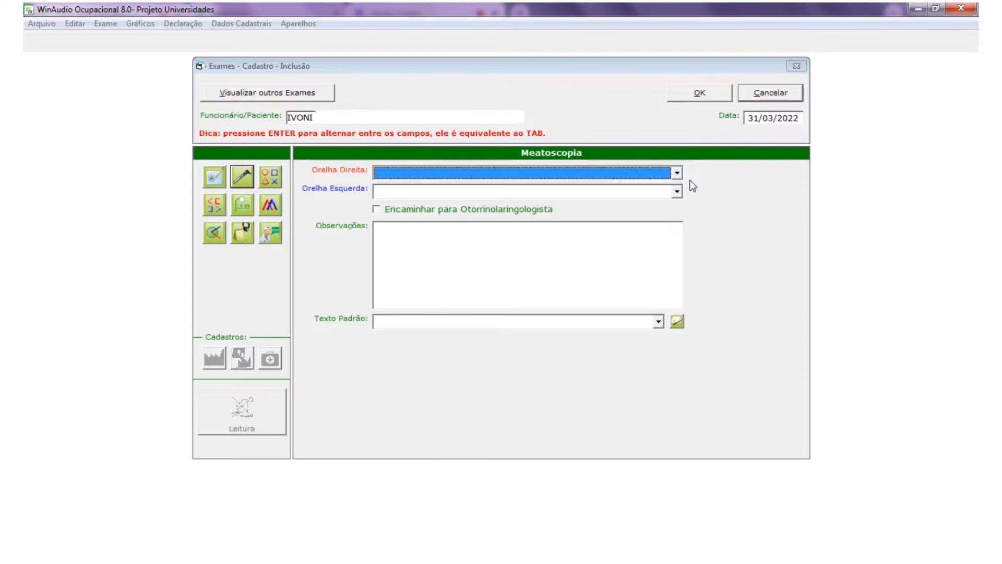
pyautogui.click(677, 173)
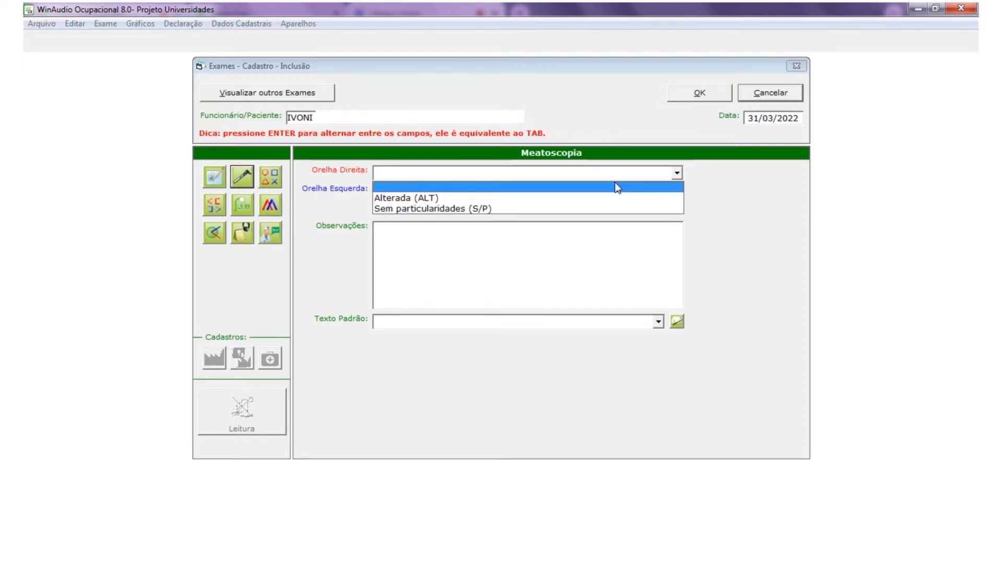
pyautogui.click(564, 207)
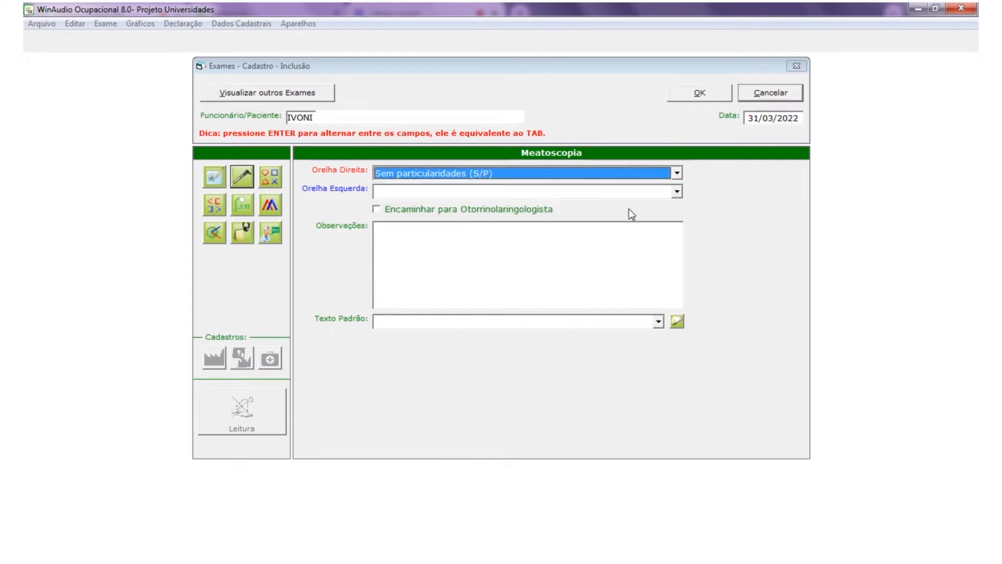
pyautogui.click(677, 192)
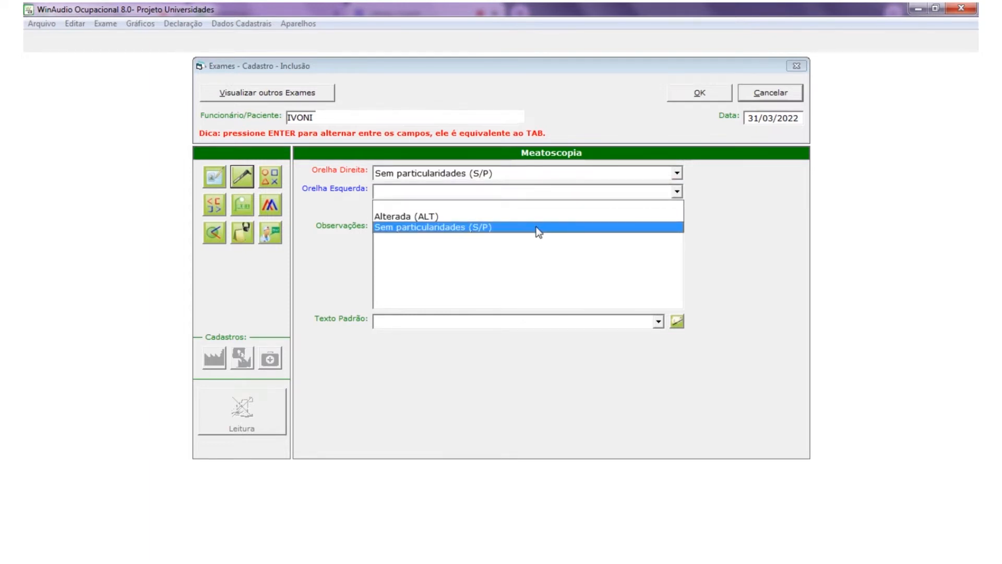
pyautogui.click(538, 228)
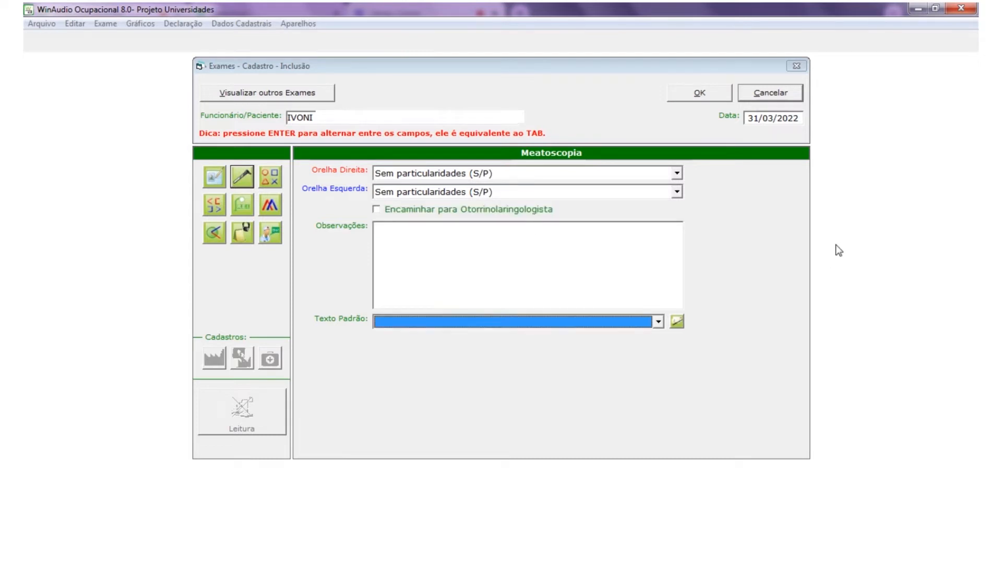
# - Mark right-ear air-conduction thresholds of 20 dB at 250 Hz and 10 dB at 500 Hz on the audiogram
pyautogui.click(270, 177)
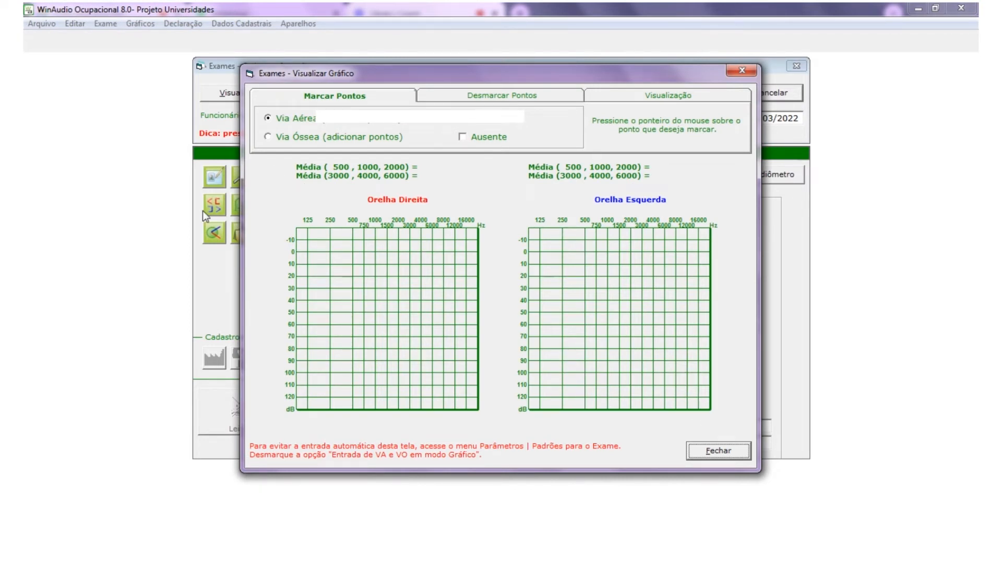
pyautogui.click(330, 275)
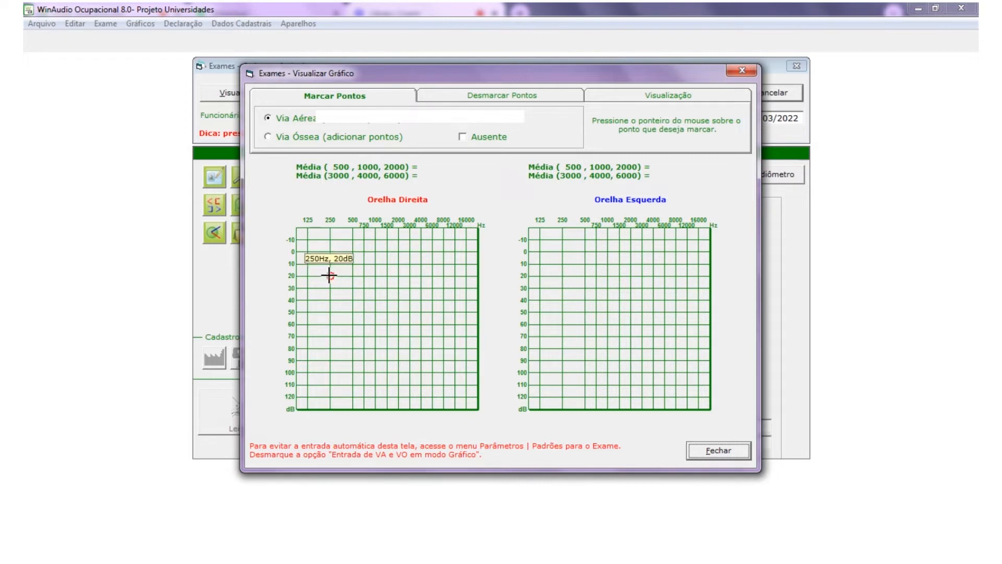
pyautogui.click(353, 264)
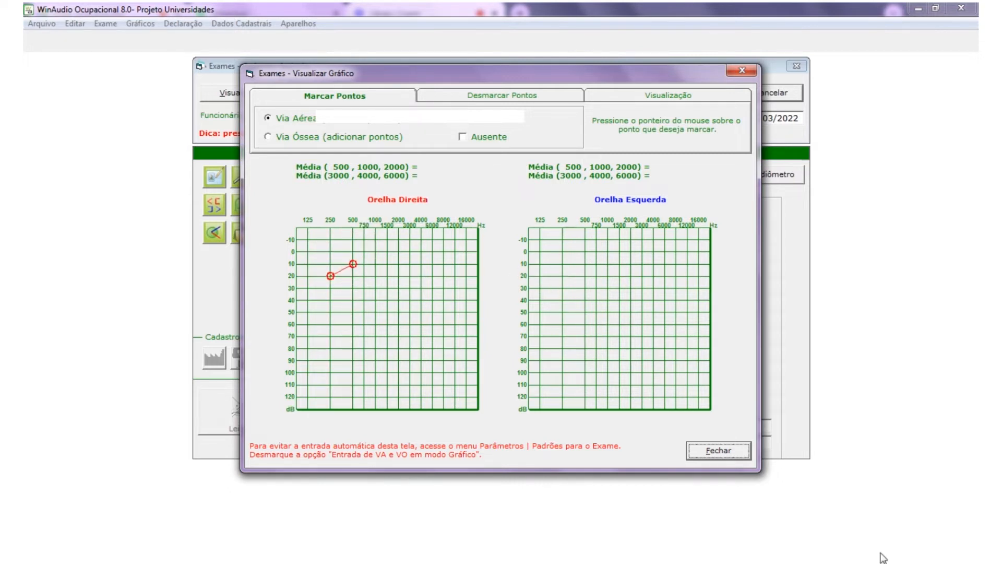
pyautogui.click(728, 450)
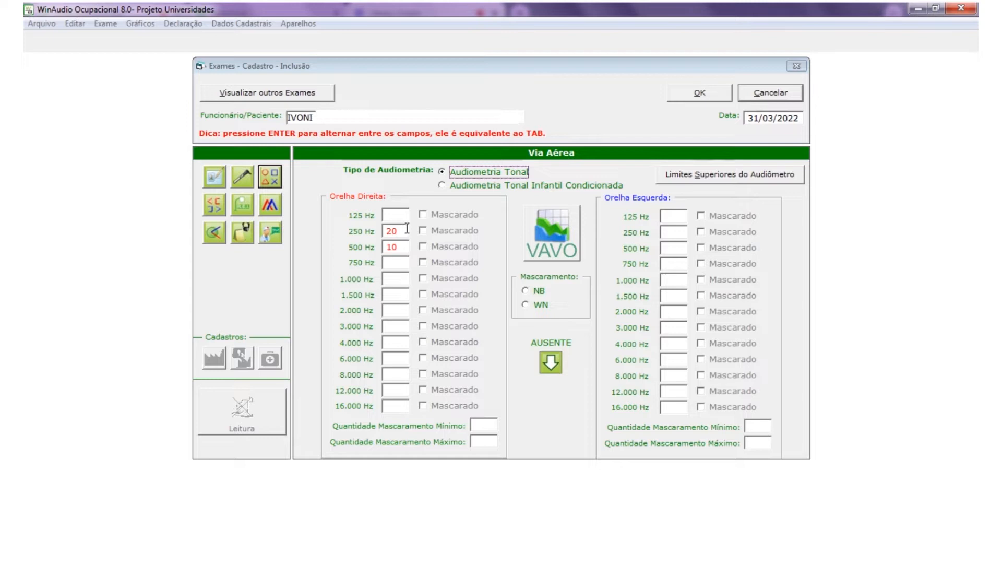
# - Change right-ear 250 Hz to 15 and enter the remaining right-ear thresholds up to 8,000 Hz (10, 10, 15, 15, 35, 30)
pyautogui.doubleClick(404, 233)
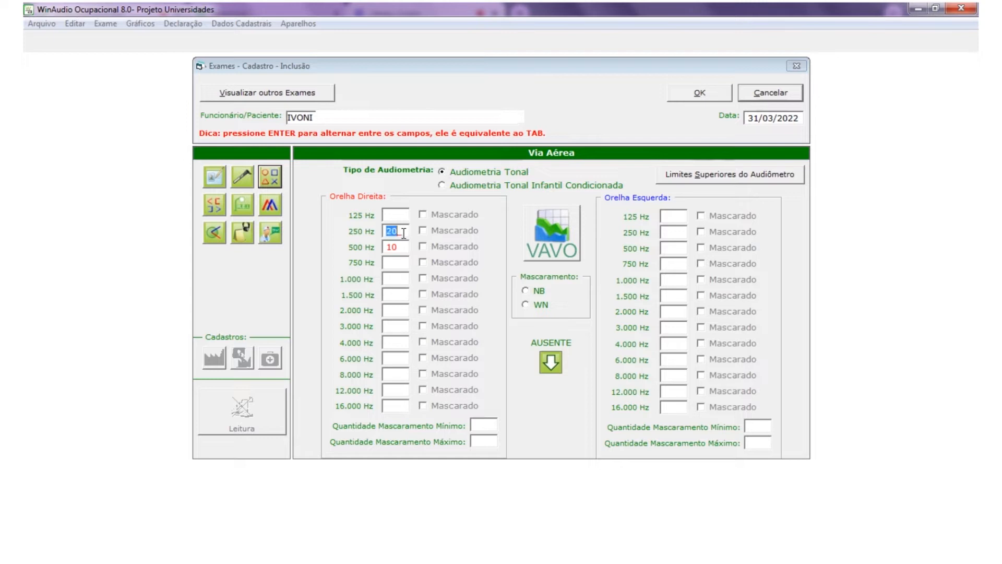
pyautogui.press('BackSpace')
pyautogui.write('15')
pyautogui.press('Return')
pyautogui.write('10')
pyautogui.click(385, 279)
pyautogui.write('10')
pyautogui.click(386, 311)
pyautogui.write('15')
pyautogui.click(387, 326)
pyautogui.write('15')
pyautogui.click(384, 342)
# - Enter left-ear thresholds from 250 to 8,000 Hz: 10, 5, 10, 5, 10, 15, 15, 5
pyautogui.write('15')
pyautogui.click(386, 358)
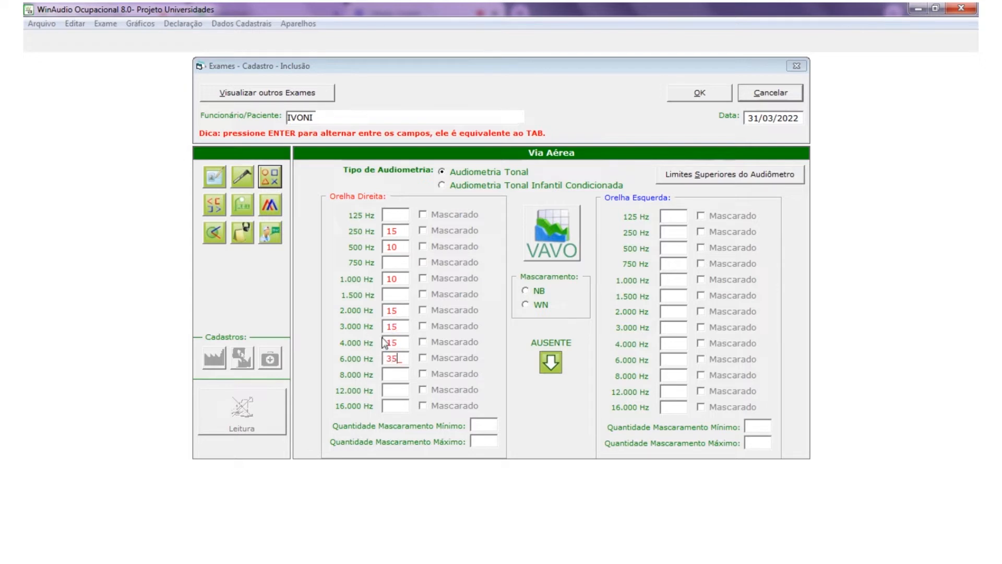
pyautogui.write('35')
pyautogui.click(381, 374)
pyautogui.write('30')
pyautogui.click(667, 232)
pyautogui.write('10')
pyautogui.click(664, 246)
pyautogui.write('5')
pyautogui.click(667, 264)
pyautogui.write('10')
pyautogui.press('BackSpace')
pyautogui.press('BackSpace')
pyautogui.click(666, 280)
pyautogui.write('10')
pyautogui.click(663, 311)
pyautogui.write('5')
pyautogui.click(664, 327)
pyautogui.write('10')
pyautogui.click(664, 343)
pyautogui.write('15')
pyautogui.click(662, 359)
pyautogui.write('15')
pyautogui.click(662, 375)
pyautogui.write('5')
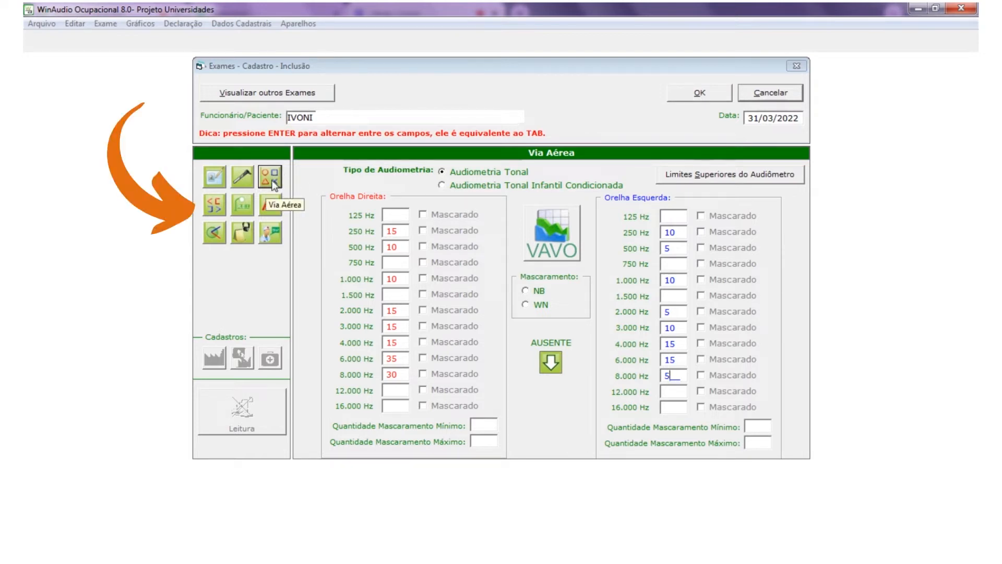
# - Set left-ear masking to 40 minimum and 80 maximum, and mark 1,000 Hz and 2,000 Hz as masked
pyautogui.click(221, 200)
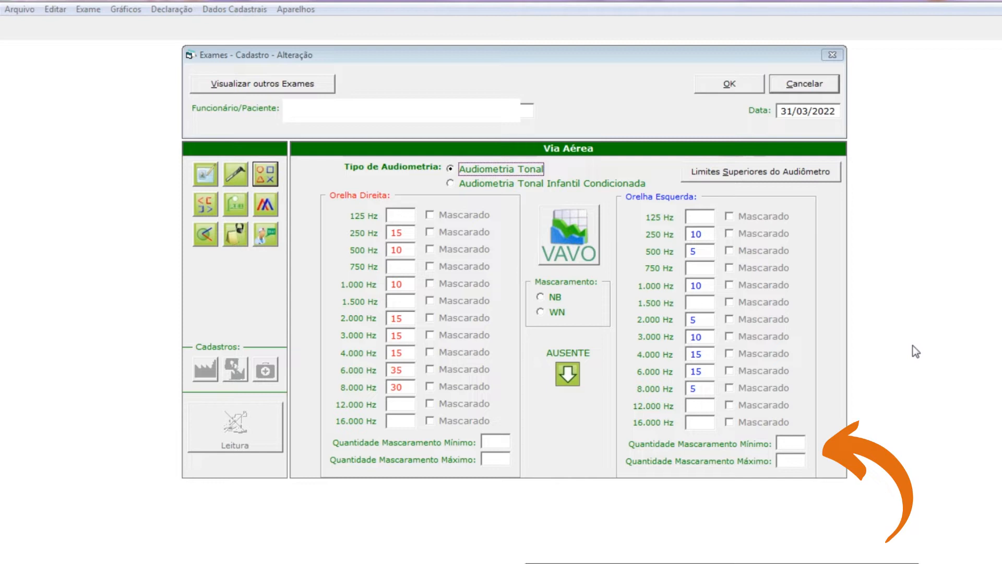
pyautogui.click(798, 444)
pyautogui.write('40')
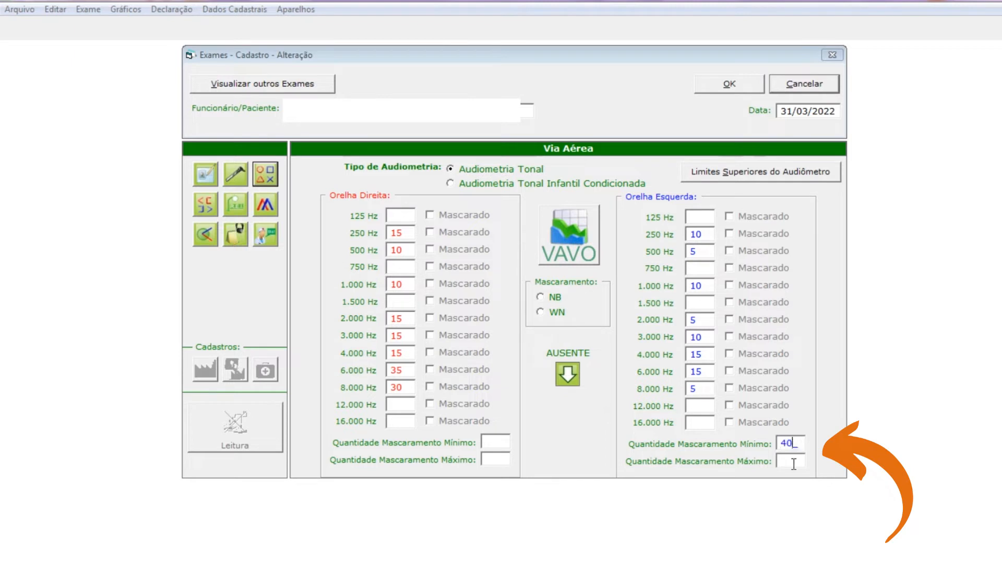
pyautogui.click(793, 462)
pyautogui.write('80')
pyautogui.click(729, 285)
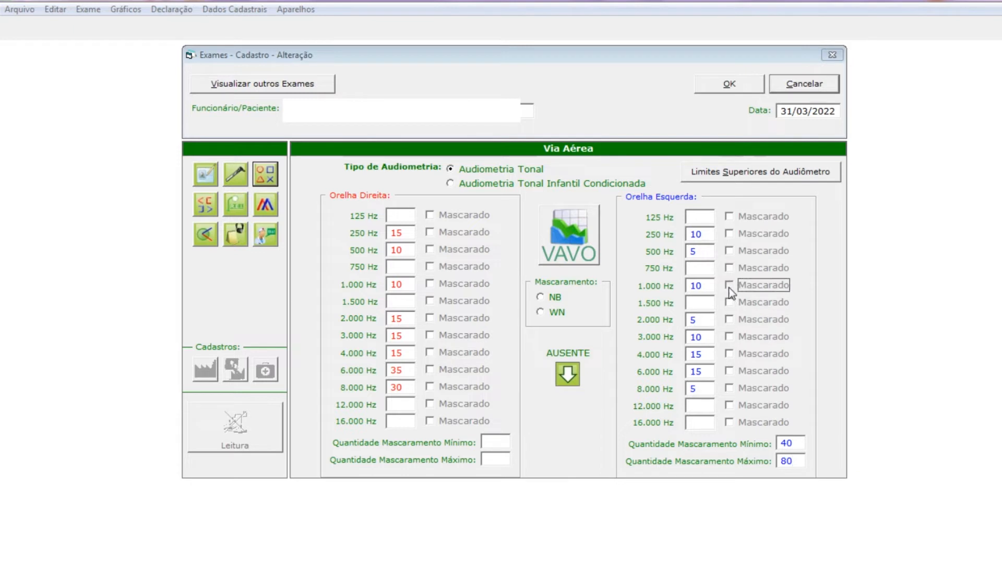
pyautogui.click(730, 320)
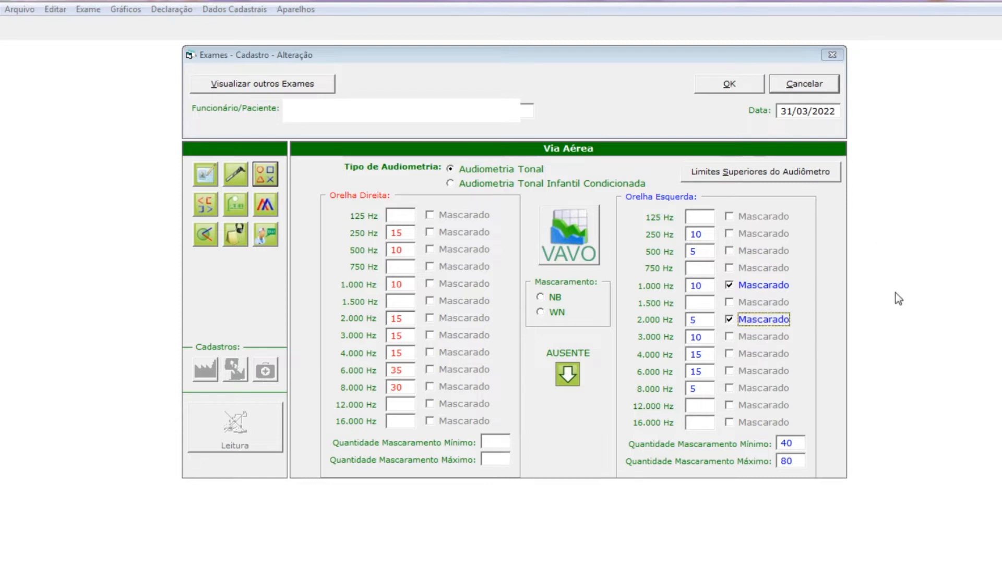
# - Review the exam's audiogram and close it
pyautogui.click(206, 205)
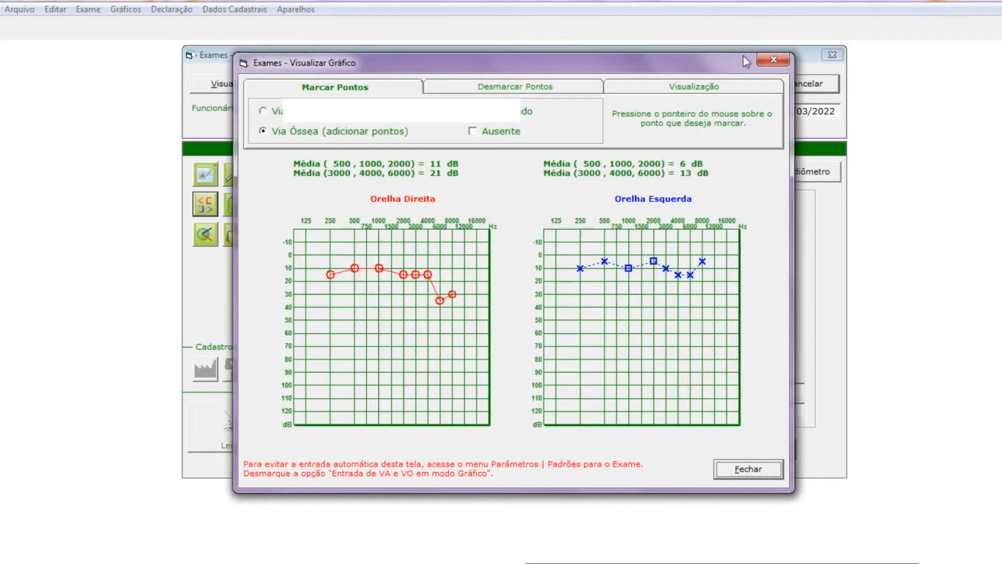
pyautogui.click(746, 469)
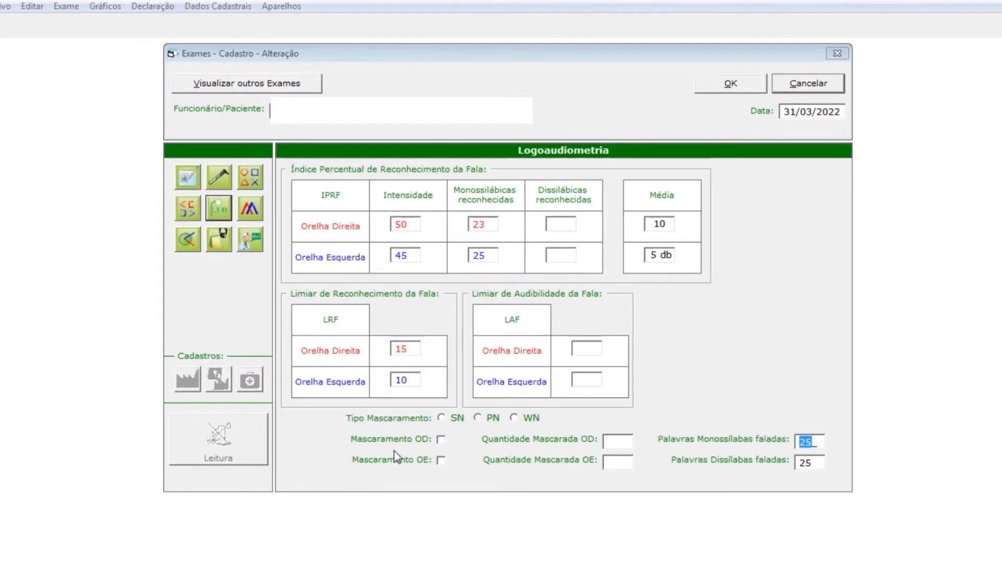
# - Enable right-ear speech masking with a masked amount of 80 and SN masking type
pyautogui.click(441, 440)
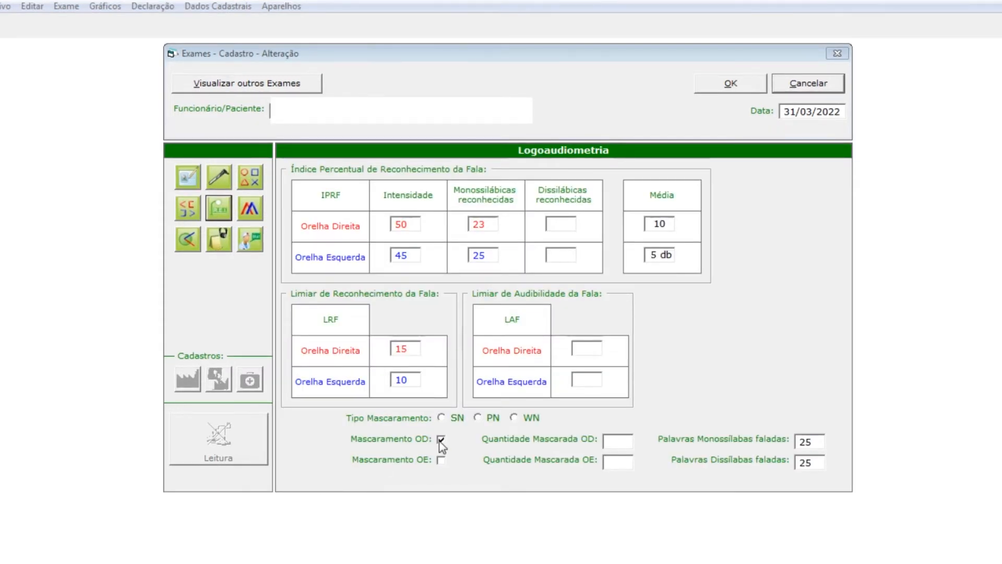
pyautogui.click(618, 438)
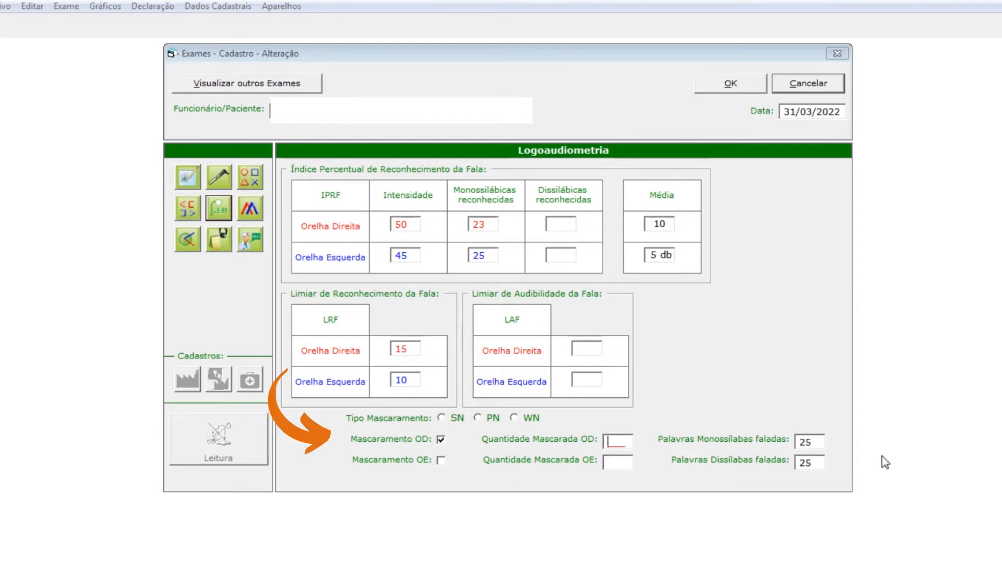
pyautogui.write('80')
pyautogui.click(443, 417)
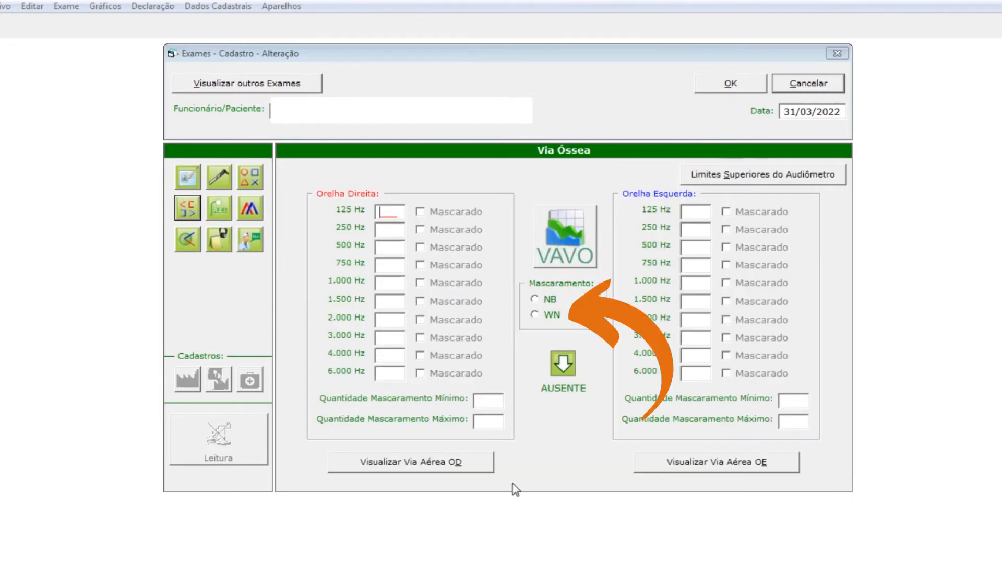
# - Choose WN masking and bring up the audiogram for marking bone-conduction points
pyautogui.click(535, 315)
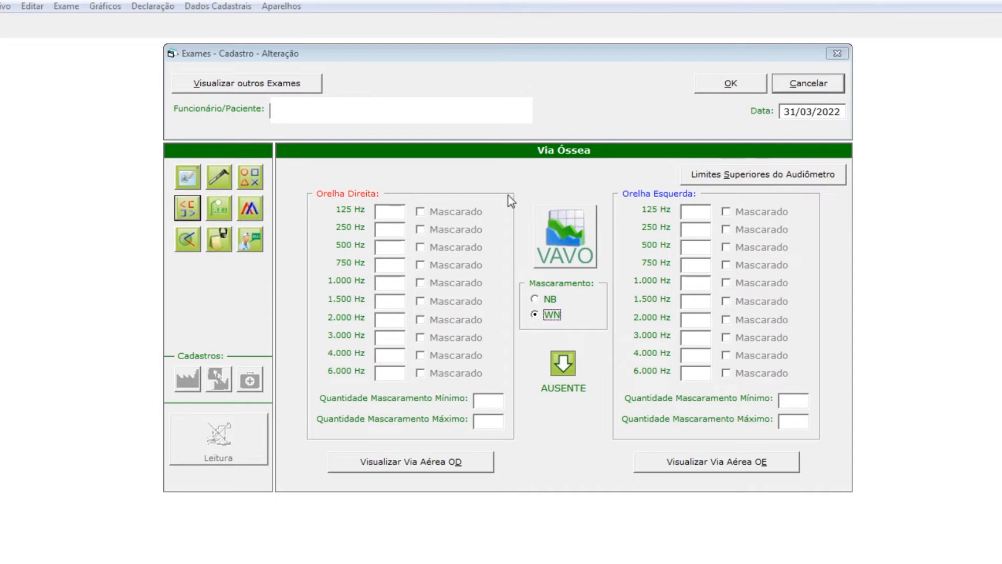
pyautogui.click(188, 220)
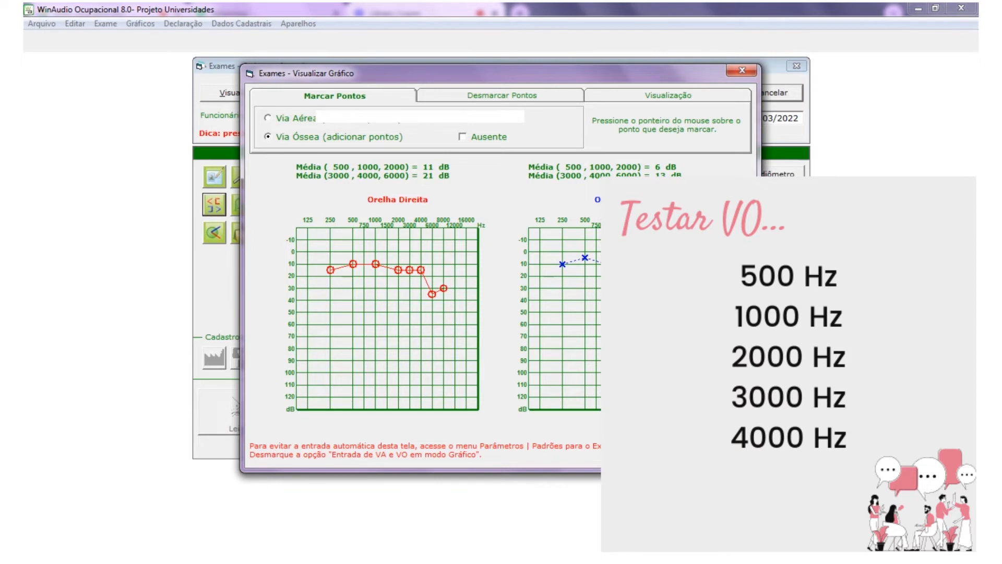
# - Close the audiogram window and switch to the Logoaudiometria section
pyautogui.click(716, 456)
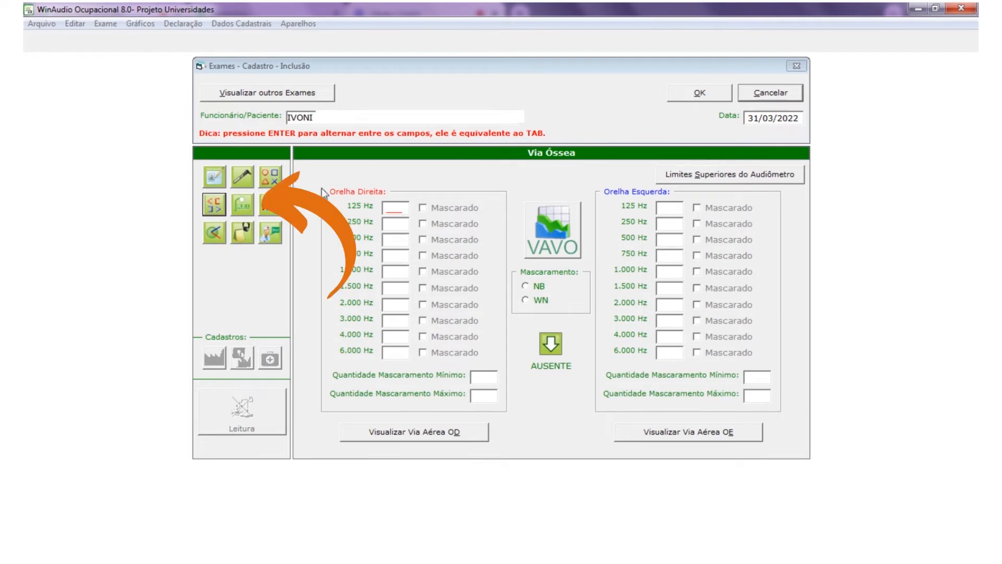
pyautogui.click(246, 204)
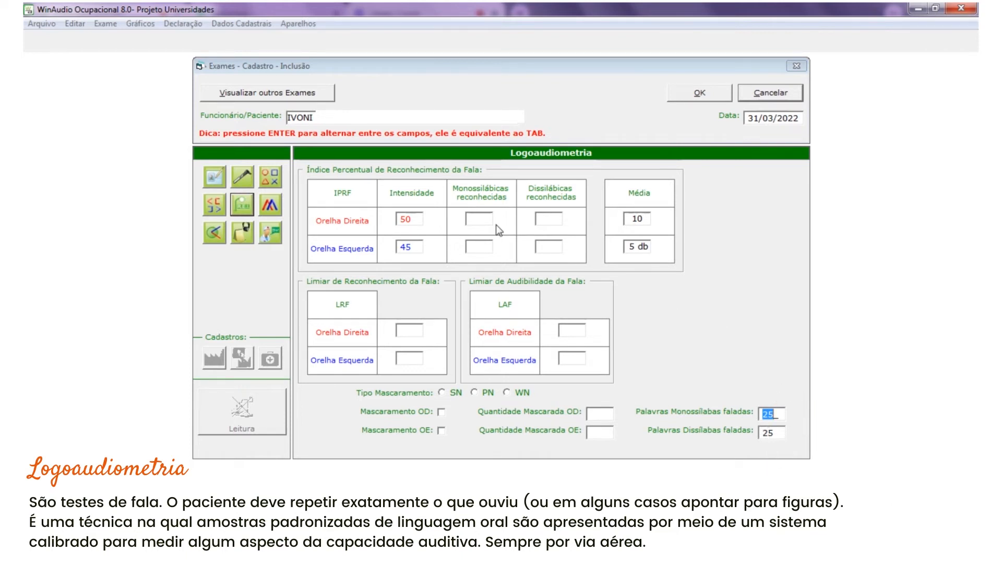
# - Enter monosyllables recognised 23 (right) and 25 (left), and LRF 15 (right) and 10 (left)
pyautogui.click(472, 220)
pyautogui.write('23')
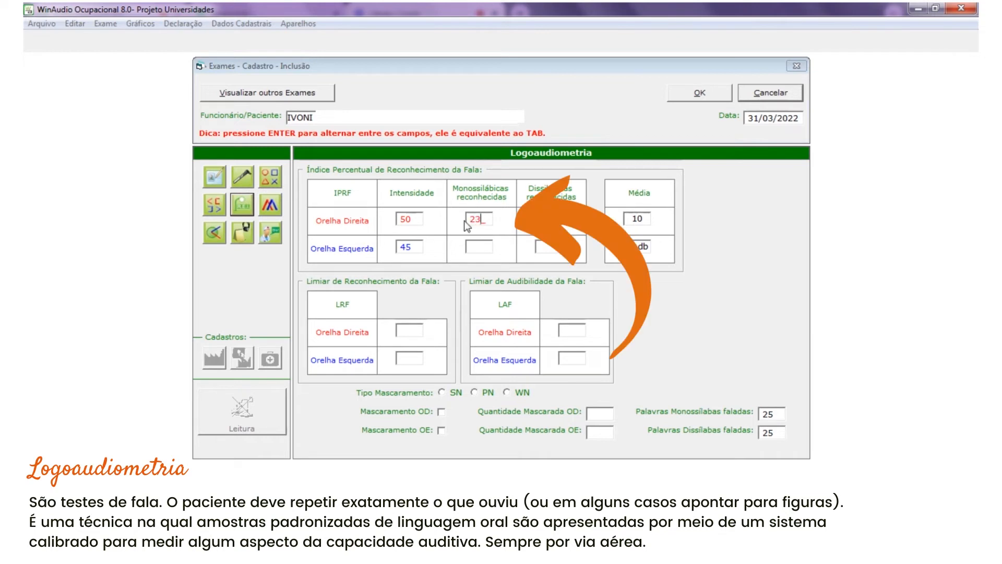
pyautogui.click(470, 247)
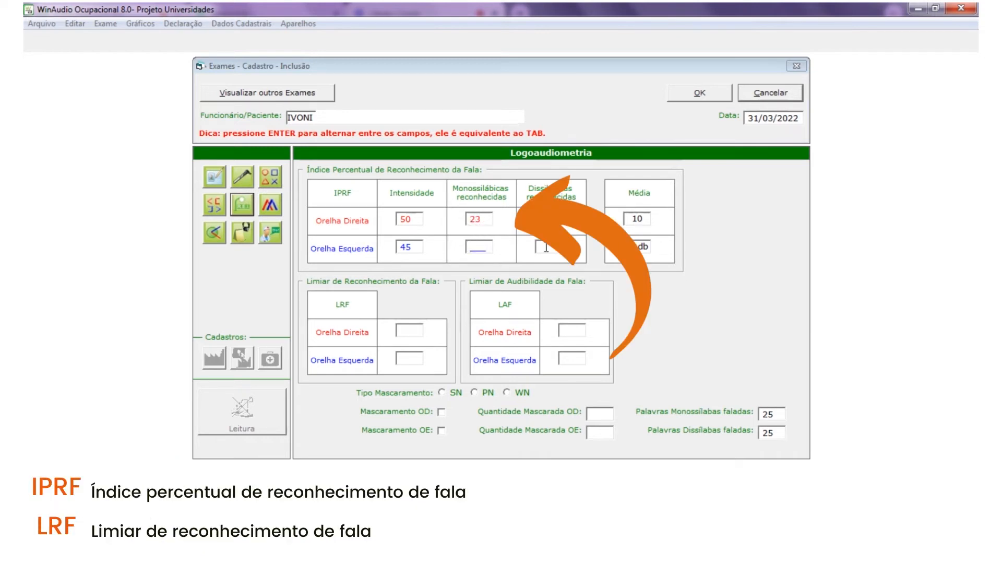
pyautogui.write('10')
pyautogui.press('BackSpace')
pyautogui.press('BackSpace')
pyautogui.write('25')
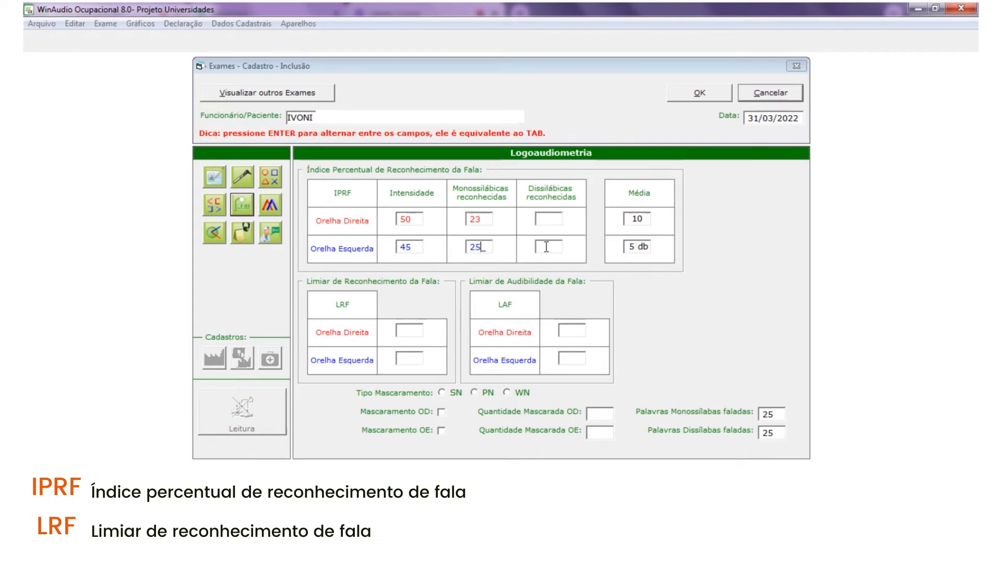
pyautogui.click(407, 331)
pyautogui.write('15')
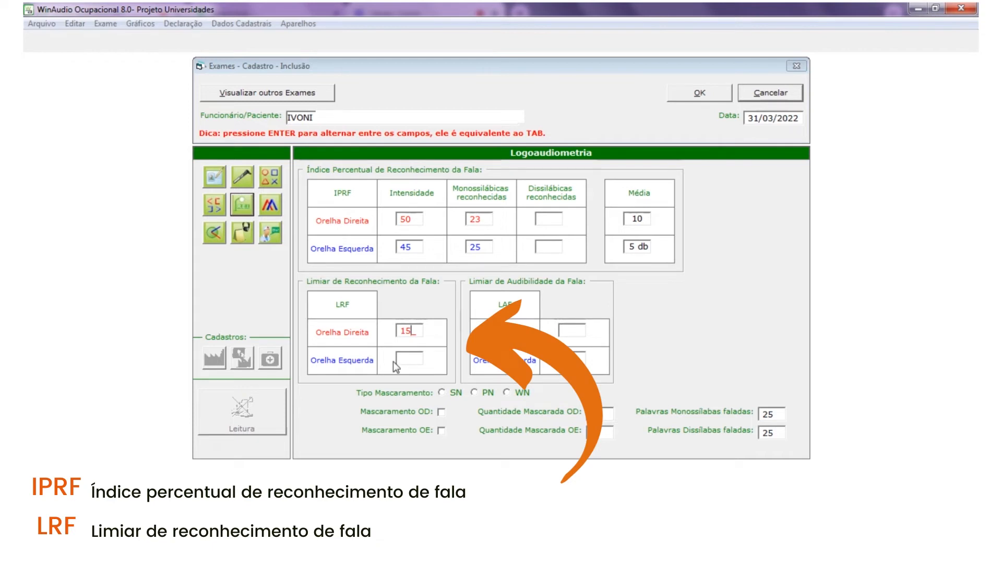
pyautogui.click(398, 360)
pyautogui.write('10')
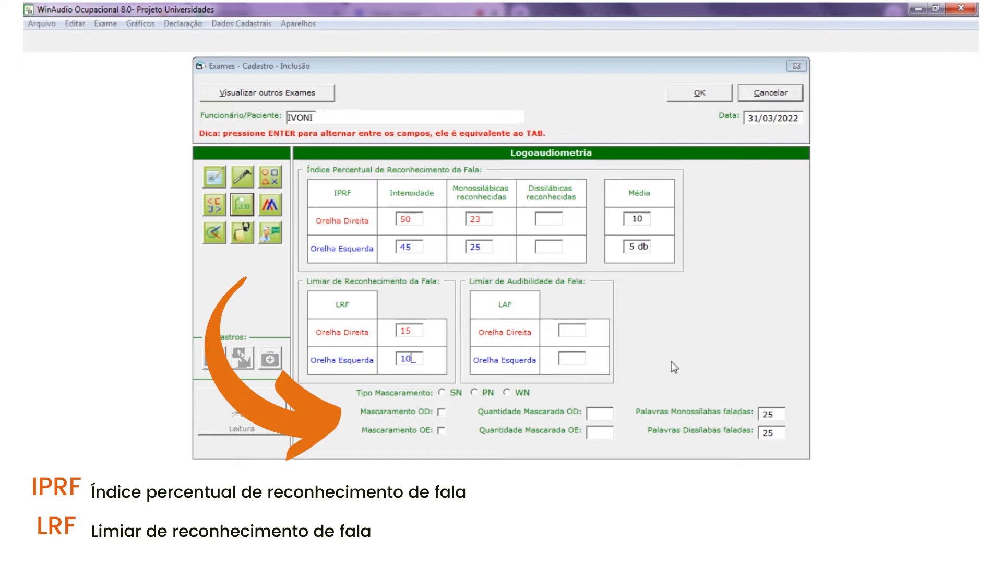
# - In Imitanciometria, enter right-ear readings 0, 0.51 and 0, with third pressure -200
pyautogui.click(271, 208)
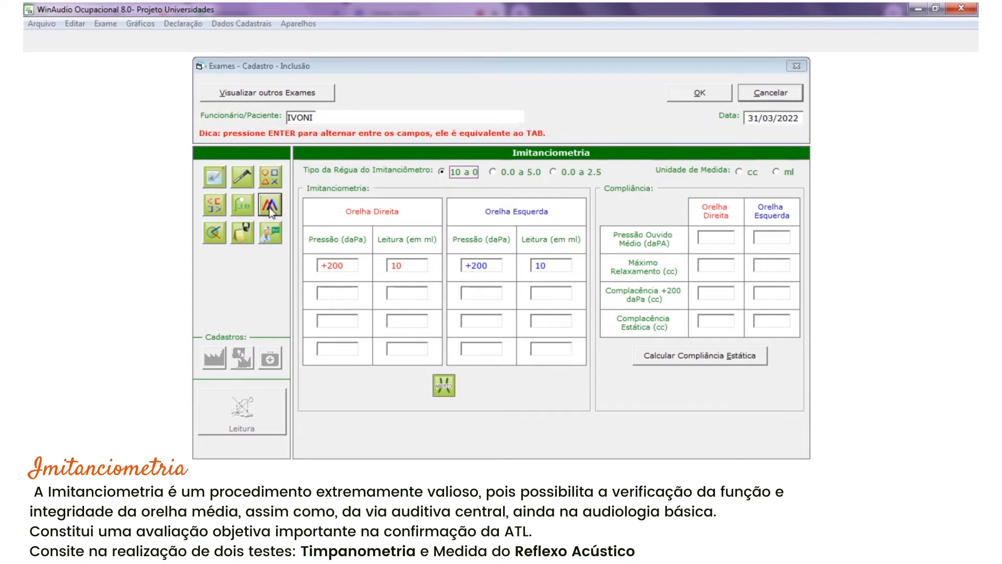
pyautogui.click(416, 267)
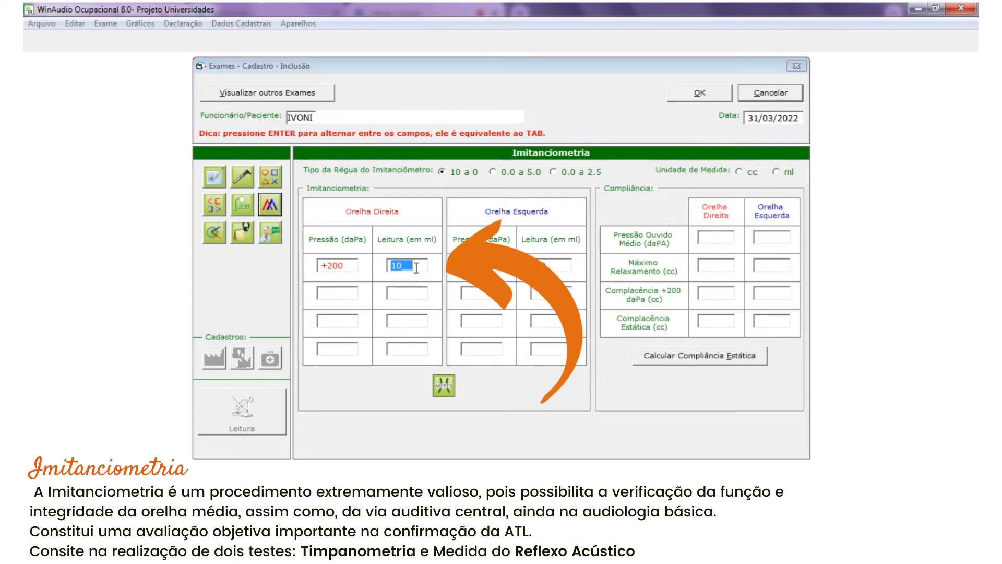
pyautogui.write('0')
pyautogui.click(322, 290)
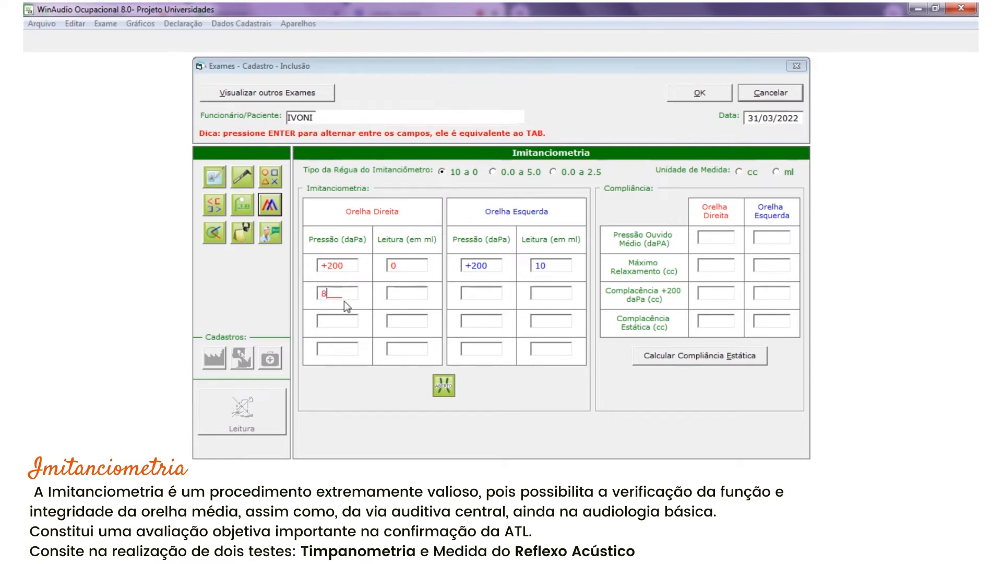
pyautogui.click(410, 292)
pyautogui.write('0.51')
pyautogui.click(324, 323)
pyautogui.write('-200')
pyautogui.click(394, 320)
pyautogui.write('0')
# - Enter left-ear pressures -13 and -200 with readings 1.14 and 6
pyautogui.click(463, 295)
pyautogui.write('-13')
pyautogui.click(532, 298)
pyautogui.write('1.14')
pyautogui.click(469, 324)
pyautogui.write('-200')
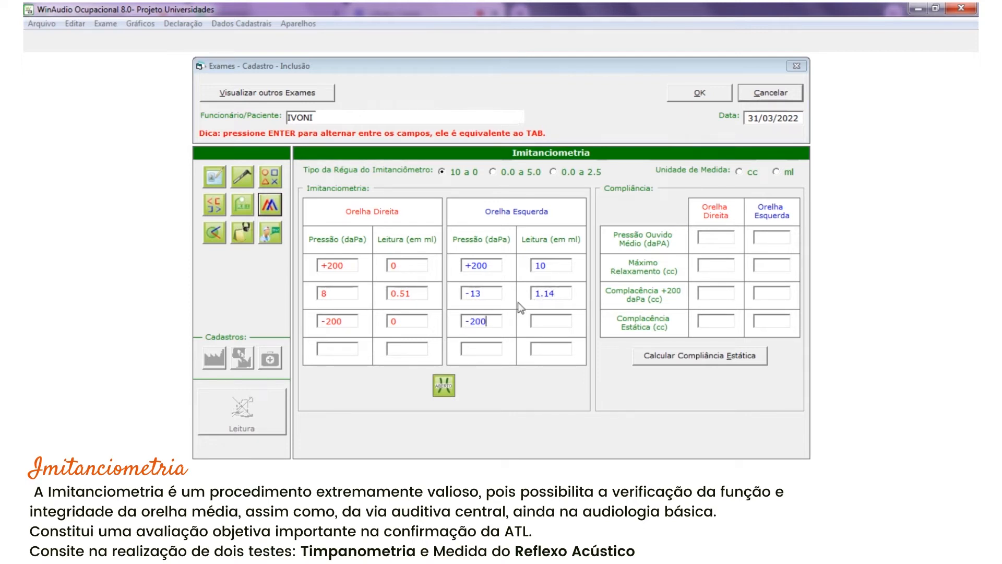
pyautogui.click(539, 319)
pyautogui.write('6')
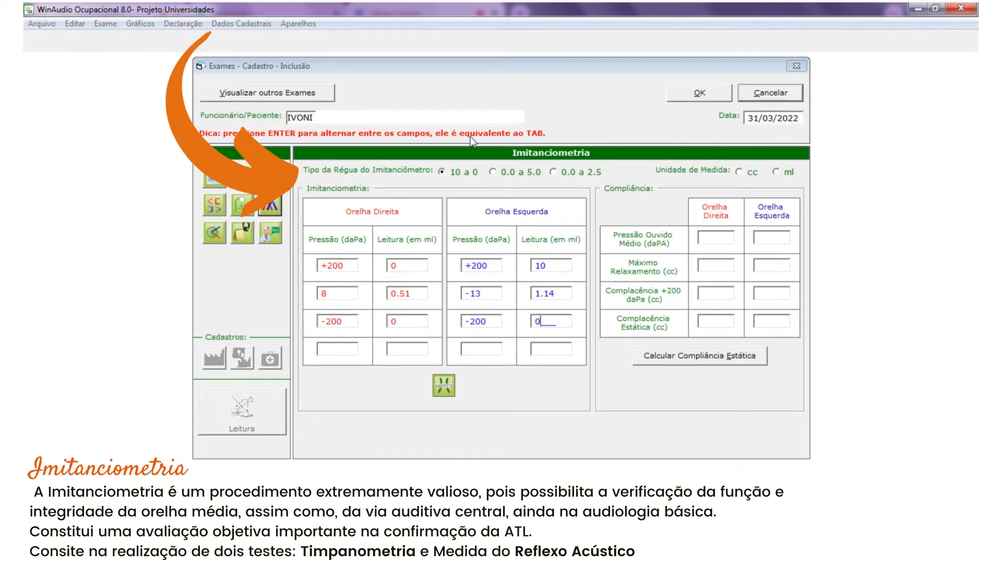
# - Switch the unit to ml and calculate static compliance: 0.51 right, 1.14 left
pyautogui.click(555, 172)
pyautogui.click(776, 172)
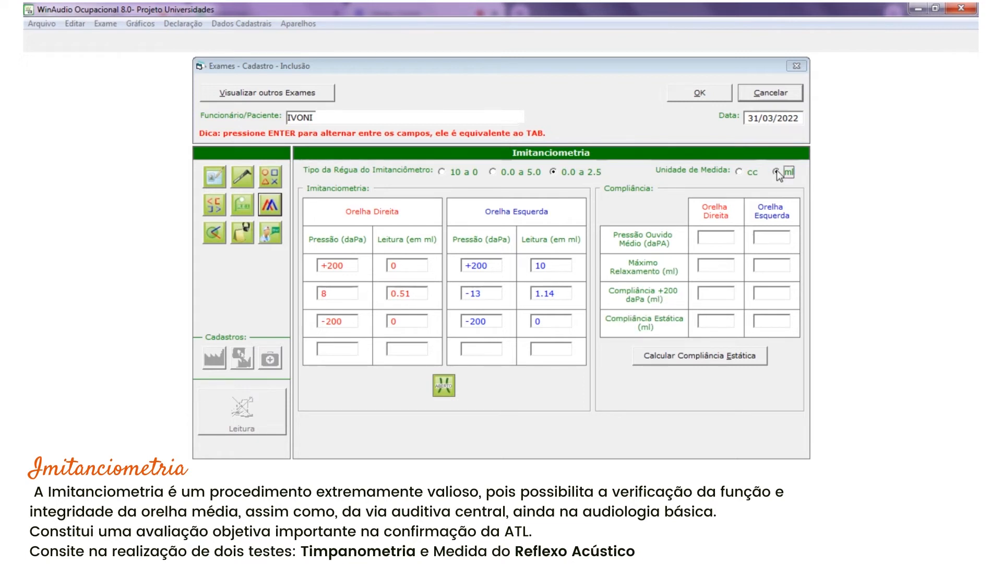
pyautogui.click(696, 358)
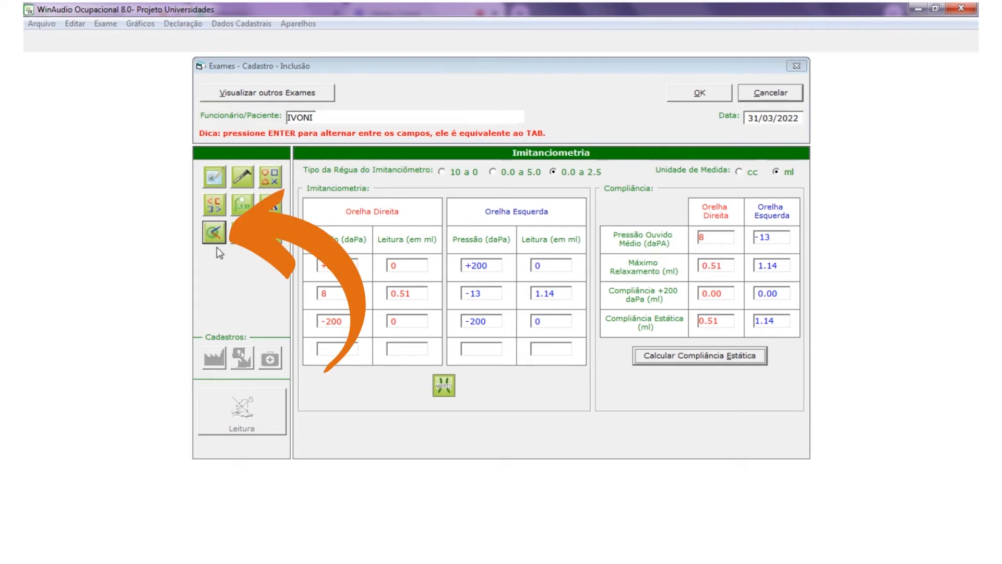
# - In Reflexo Acústico, enter Contra OD values 95, 100, 95 and 110 for 500–4.000 Hz
pyautogui.click(214, 234)
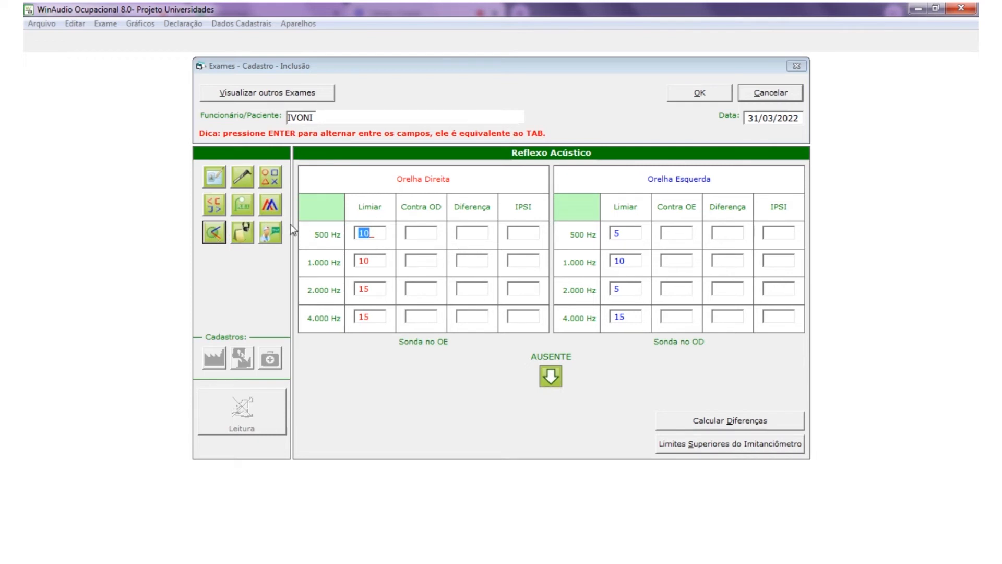
pyautogui.press('Tab')
pyautogui.write('95')
pyautogui.click(411, 264)
pyautogui.write('100')
pyautogui.click(415, 288)
pyautogui.write('95')
pyautogui.click(406, 317)
pyautogui.write('110')
# - Enter Contra OE values 100, 100, 90 and 115 for 500–4.000 Hz
pyautogui.click(676, 233)
pyautogui.write('100')
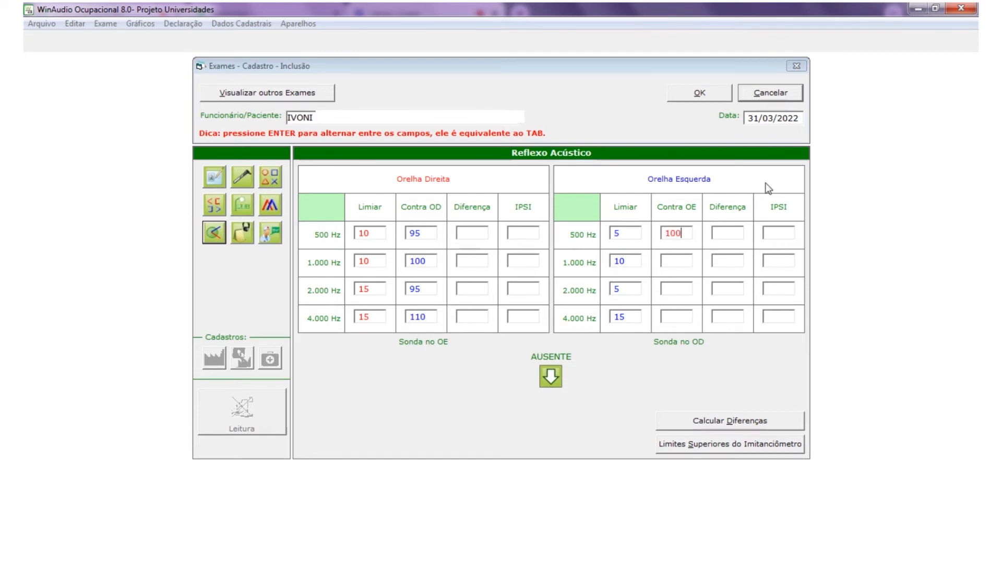
pyautogui.click(665, 264)
pyautogui.write('100')
pyautogui.click(663, 290)
pyautogui.write('90')
pyautogui.click(666, 317)
pyautogui.write('115')
# - Mark the 4.000 Hz Contra OE reflex as absent and calculate the differences
pyautogui.moveTo(550, 376); pyautogui.dragTo(667, 317)
pyautogui.click(687, 319)
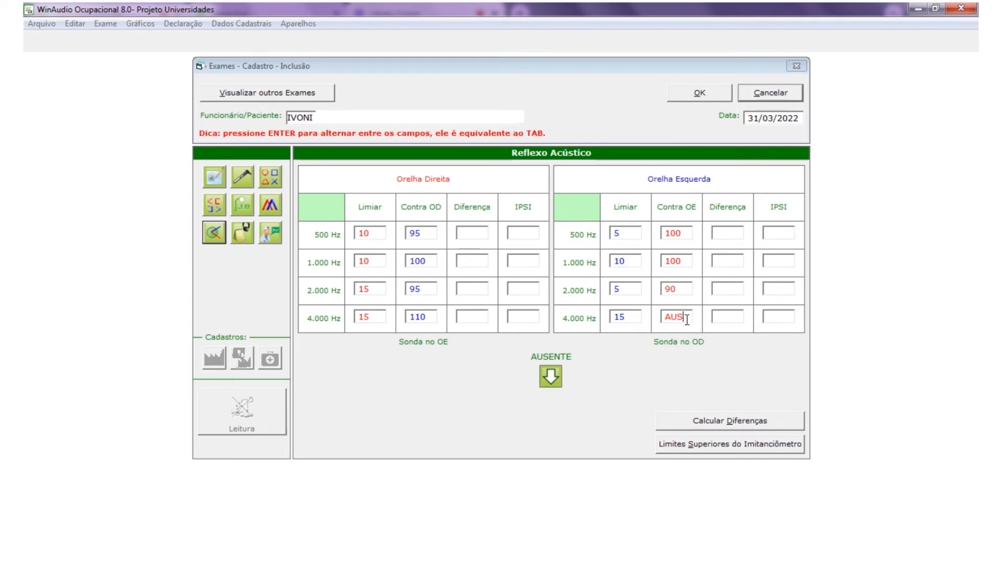
pyautogui.click(716, 422)
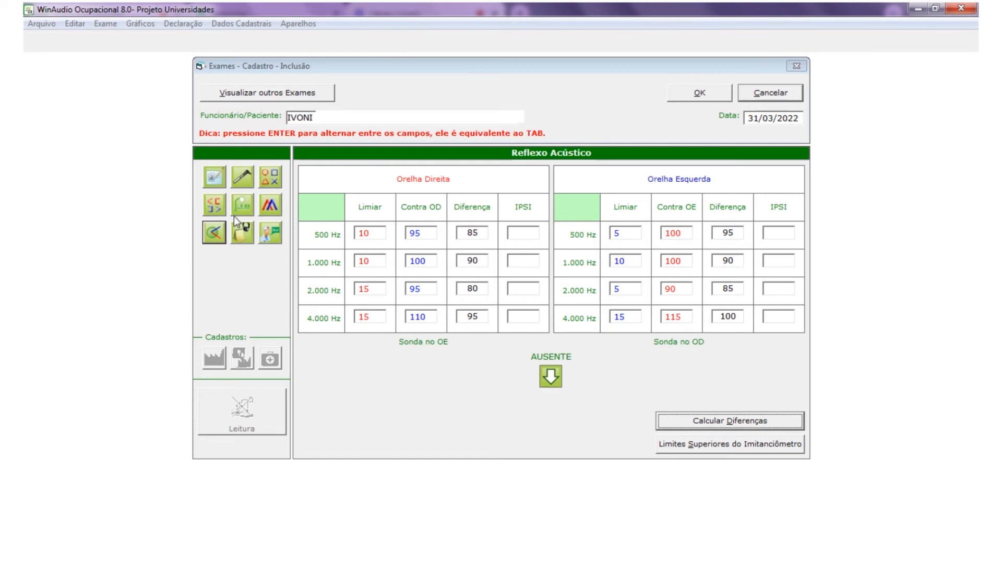
pyautogui.click(245, 242)
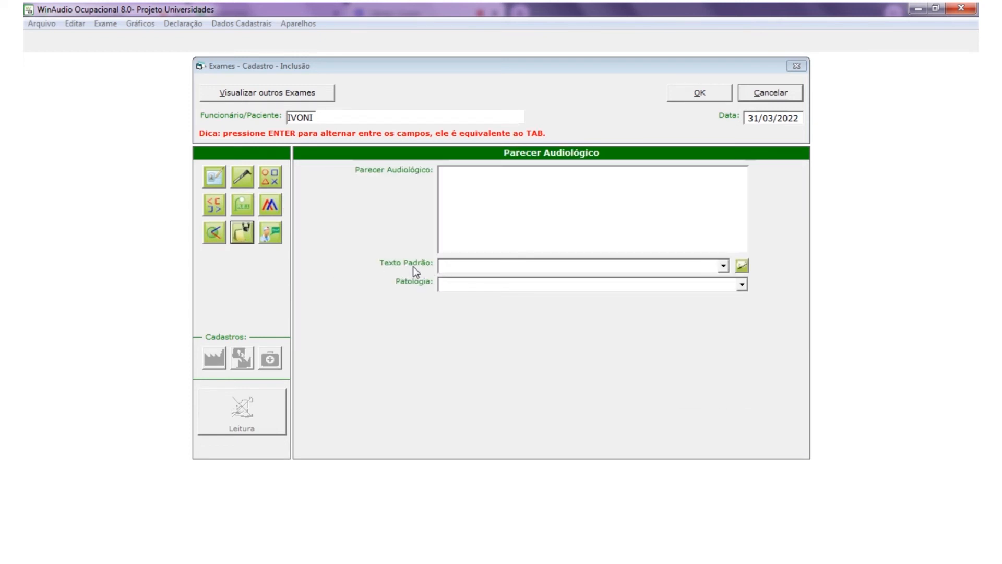
# - Choose 'Limiares auditivos dentro dos padrões de normalidade na orelha' as the Texto Padrão
pyautogui.click(742, 284)
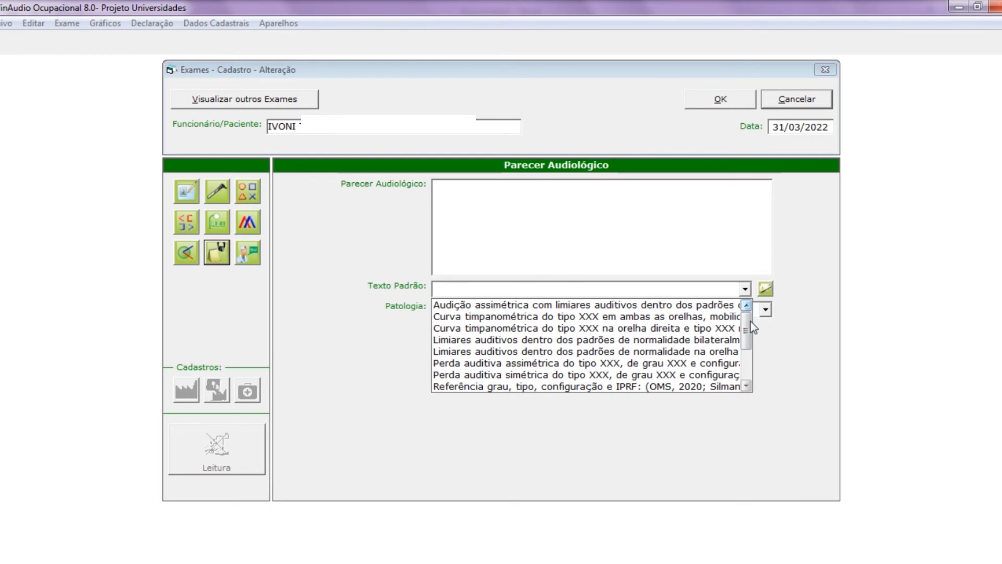
pyautogui.moveTo(751, 321)
pyautogui.mouseDown()
pyautogui.moveTo(761, 365)
pyautogui.moveTo(746, 305)
pyautogui.mouseUp()
pyautogui.click(569, 354)
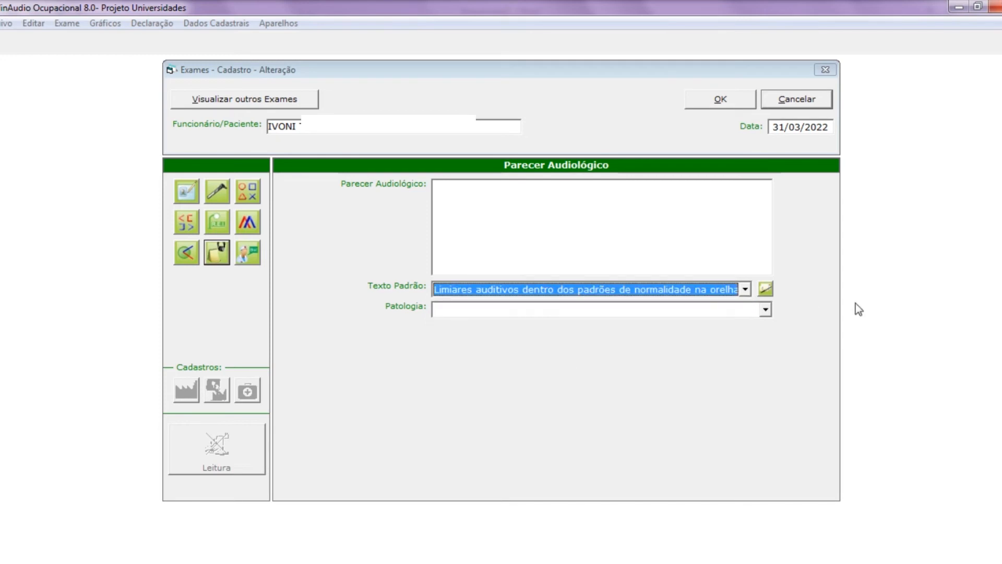
# - Insert the normal-thresholds text, filling the ears as esquerda and direita
pyautogui.click(765, 290)
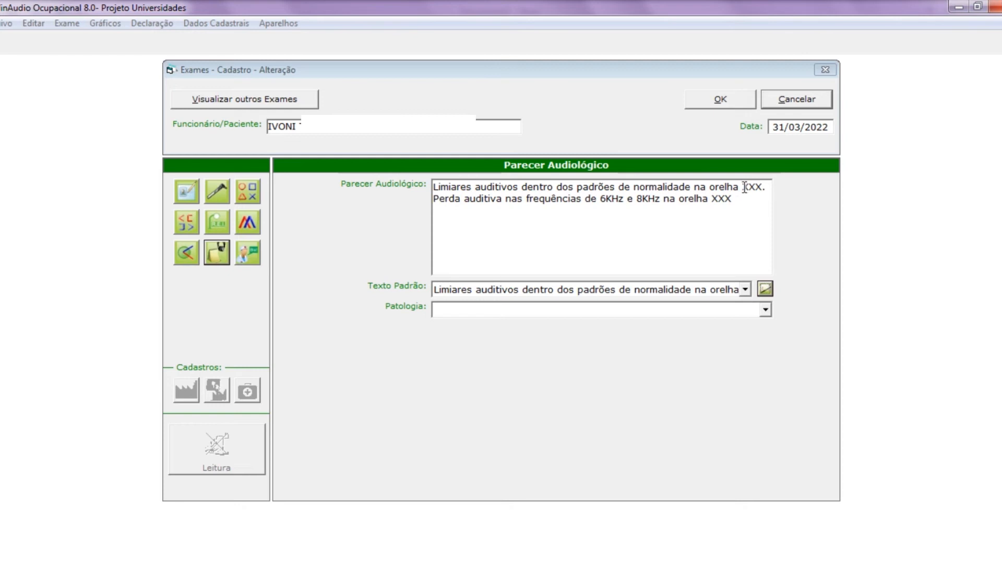
pyautogui.moveTo(742, 187); pyautogui.dragTo(762, 187)
pyautogui.write('esquerda')
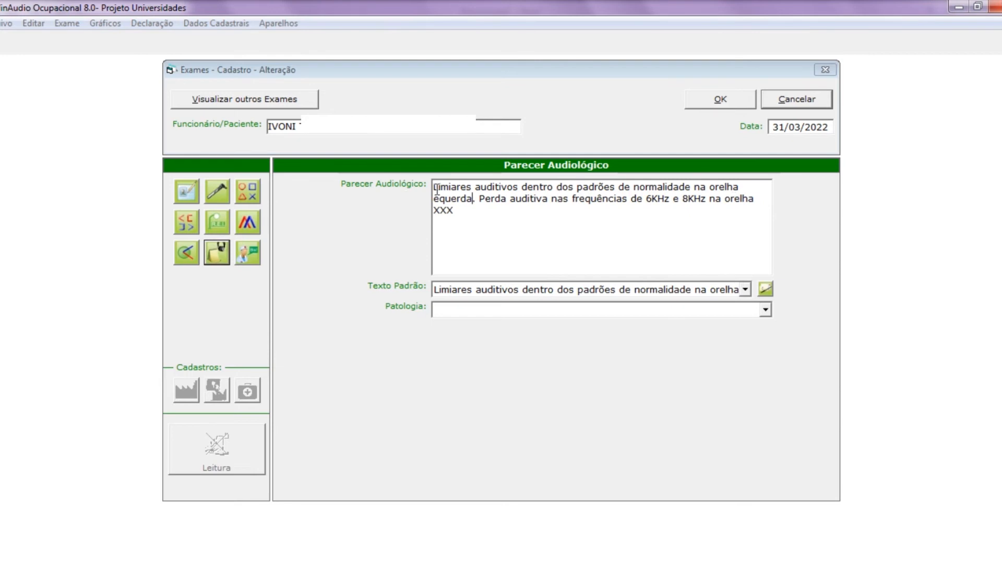
pyautogui.click(435, 199)
pyautogui.write('s')
pyautogui.moveTo(455, 210); pyautogui.dragTo(429, 213)
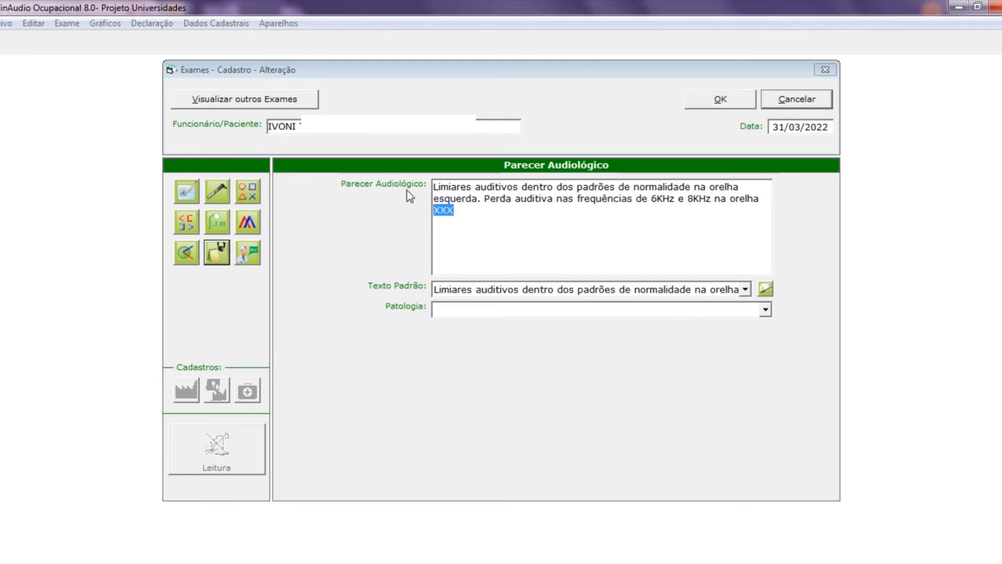
pyautogui.write('direita.')
# - Add the speech comprehension difficulty sentence, replacing XXX with 'Nenhuma'
pyautogui.click(744, 290)
pyautogui.moveTo(748, 344); pyautogui.dragTo(750, 358)
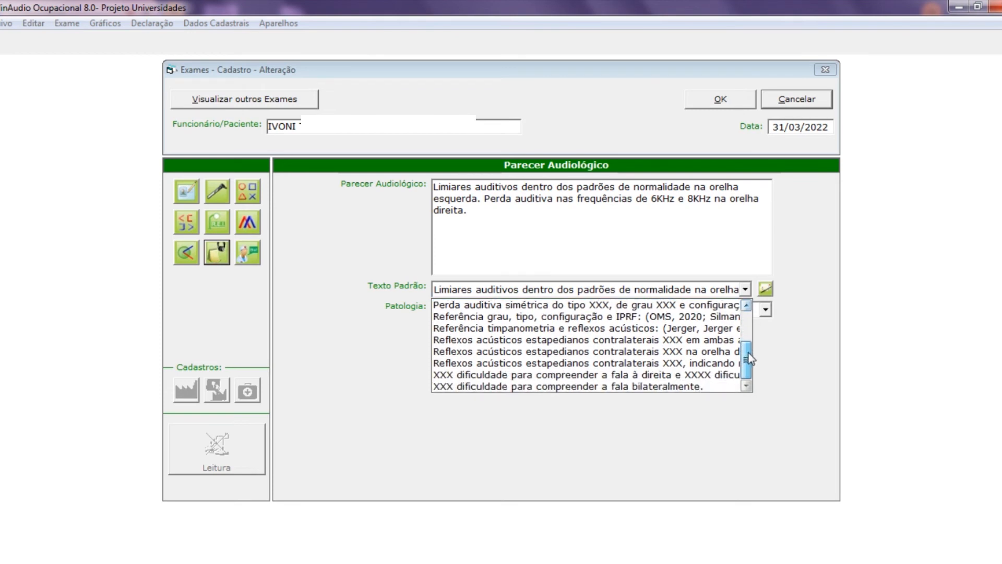
pyautogui.click(568, 386)
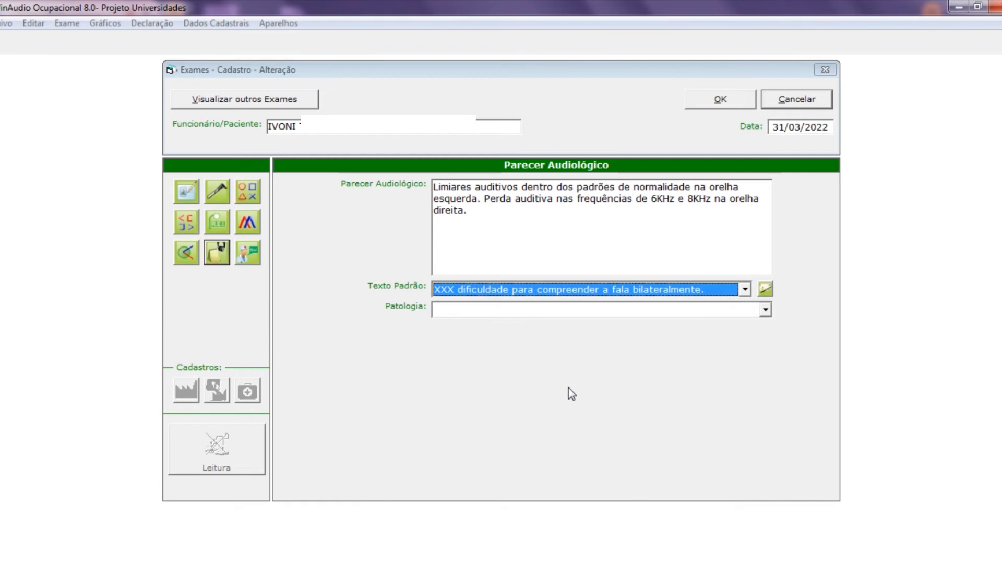
pyautogui.click(765, 288)
pyautogui.moveTo(449, 222); pyautogui.dragTo(426, 221)
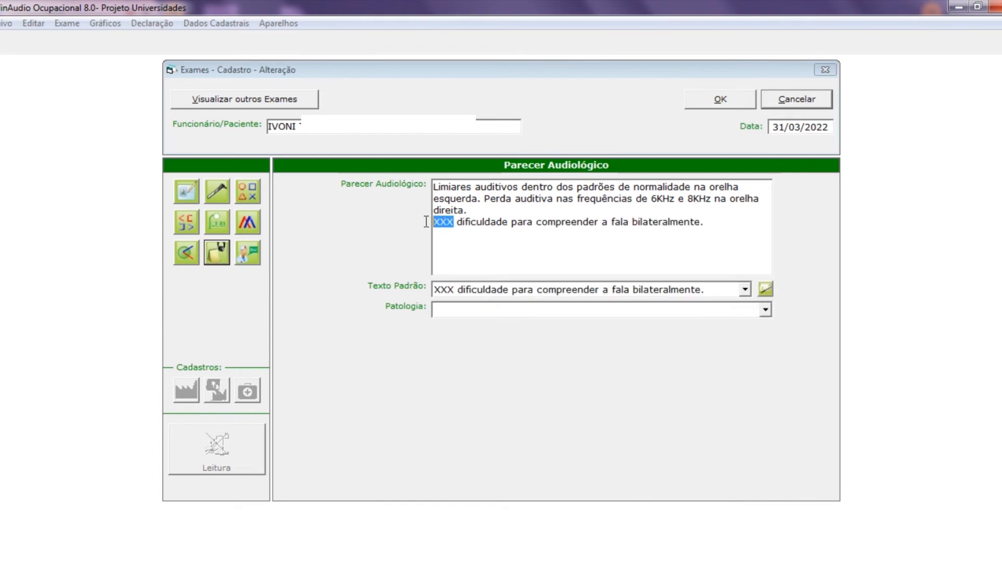
pyautogui.press('BackSpace')
pyautogui.press('BackSpace')
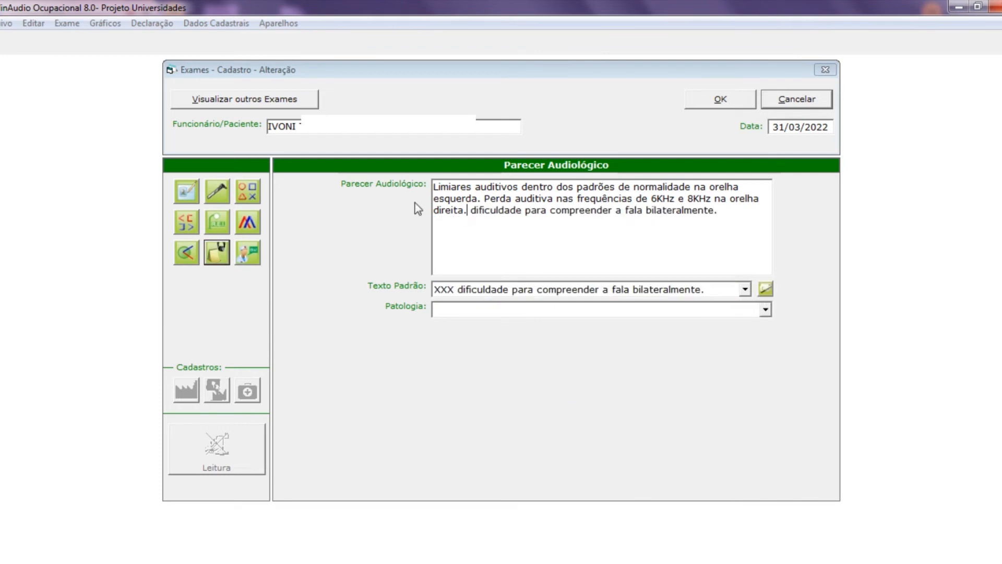
pyautogui.write('Nenhuma')
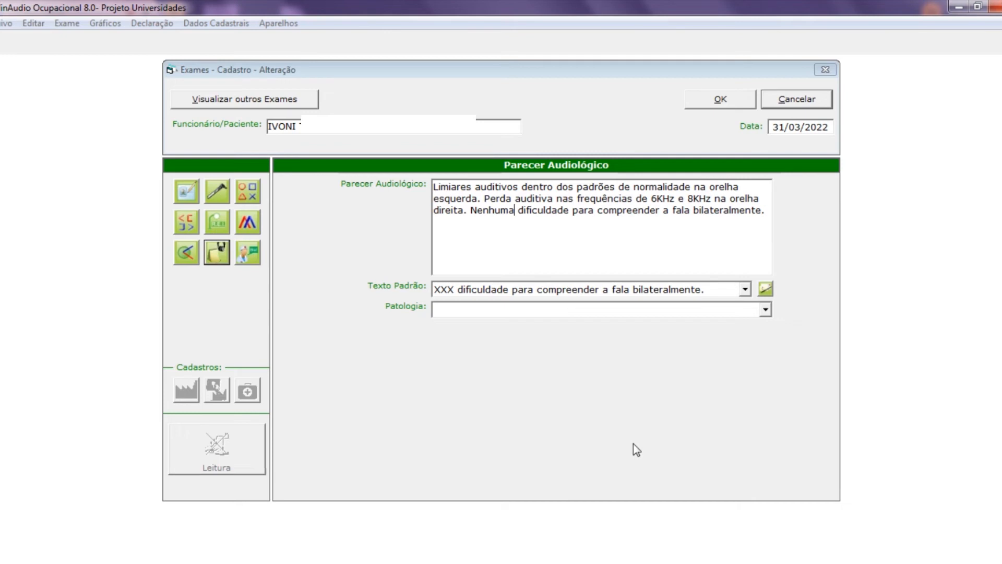
# - Add the tympanometric curve sentence with type A curve indicating normal mobility
pyautogui.click(744, 289)
pyautogui.moveTo(750, 363); pyautogui.dragTo(750, 334)
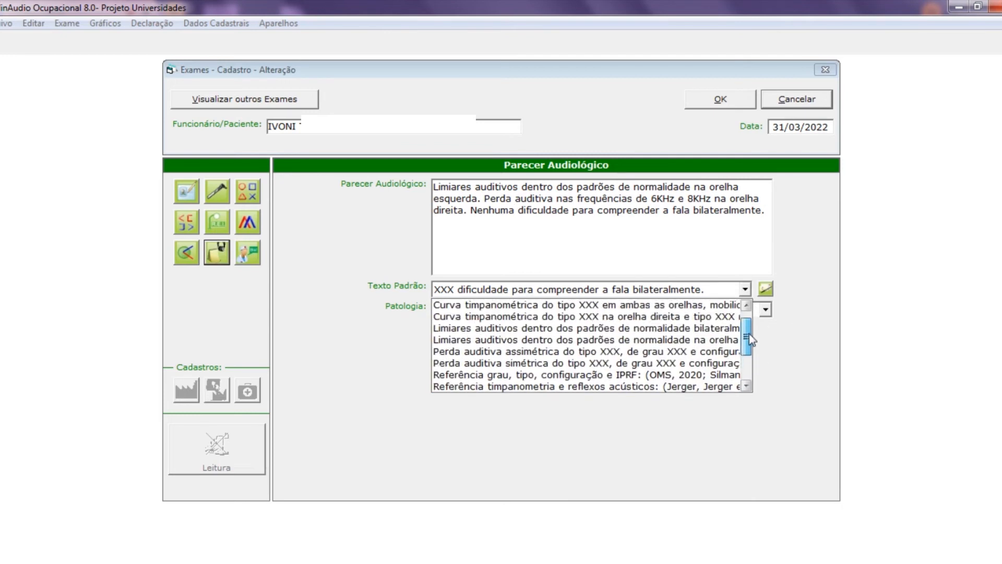
pyautogui.click(605, 316)
pyautogui.click(765, 289)
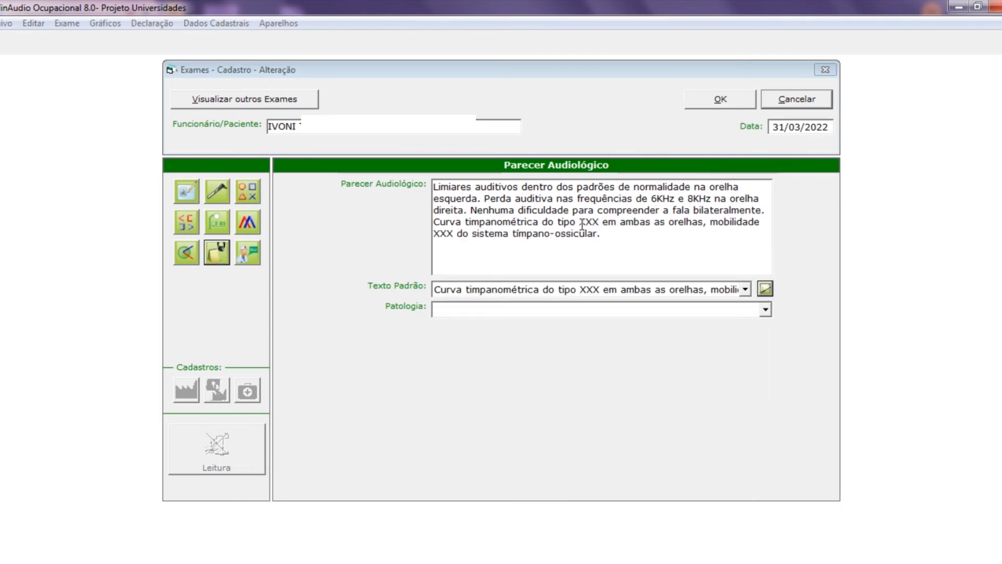
pyautogui.moveTo(579, 222); pyautogui.dragTo(593, 222)
pyautogui.write('A')
pyautogui.press('Delete')
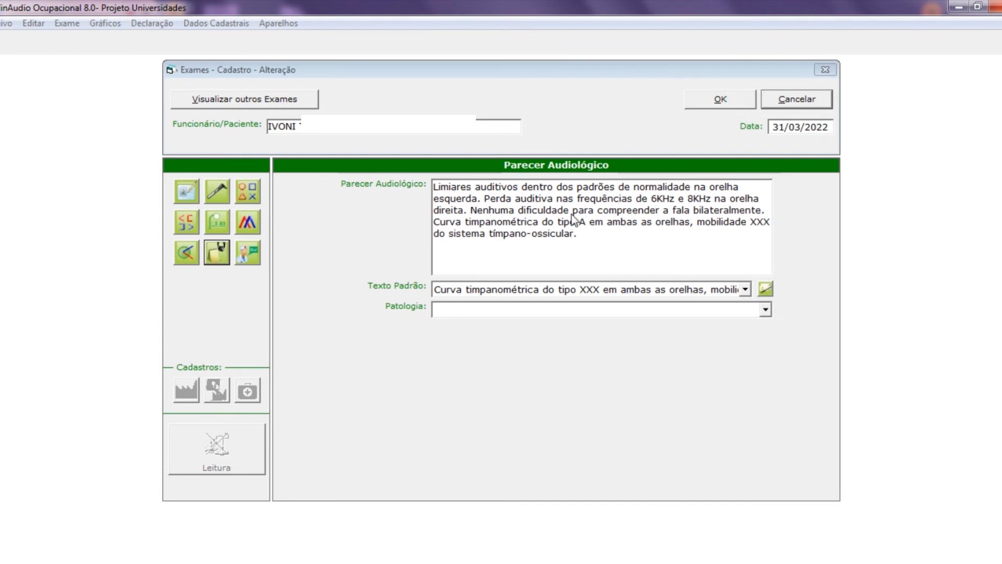
pyautogui.click(693, 224)
pyautogui.write('indicando mobilidade XXX do sistema tímpano-ossicular.')
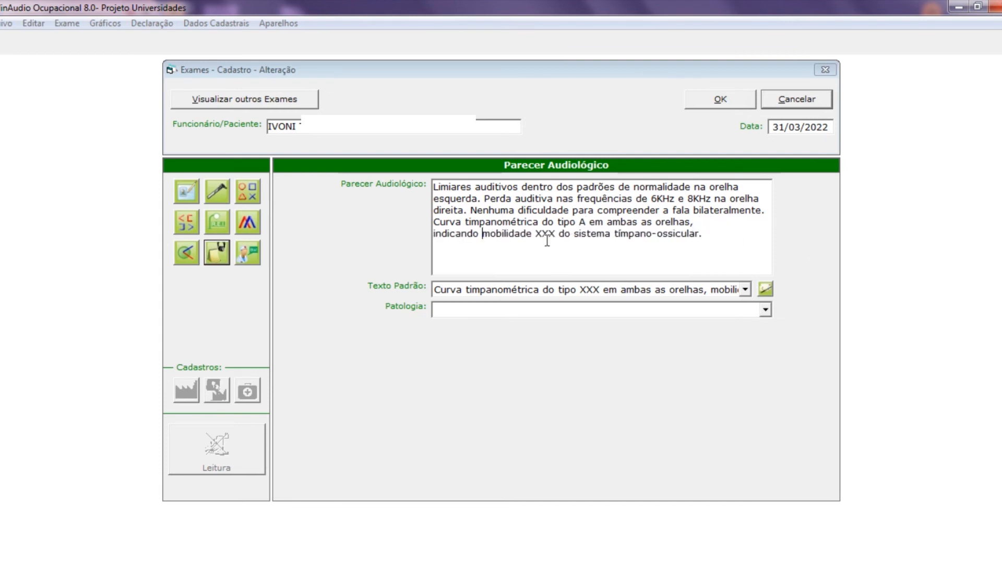
pyautogui.moveTo(535, 235); pyautogui.dragTo(556, 242)
pyautogui.write('normal')
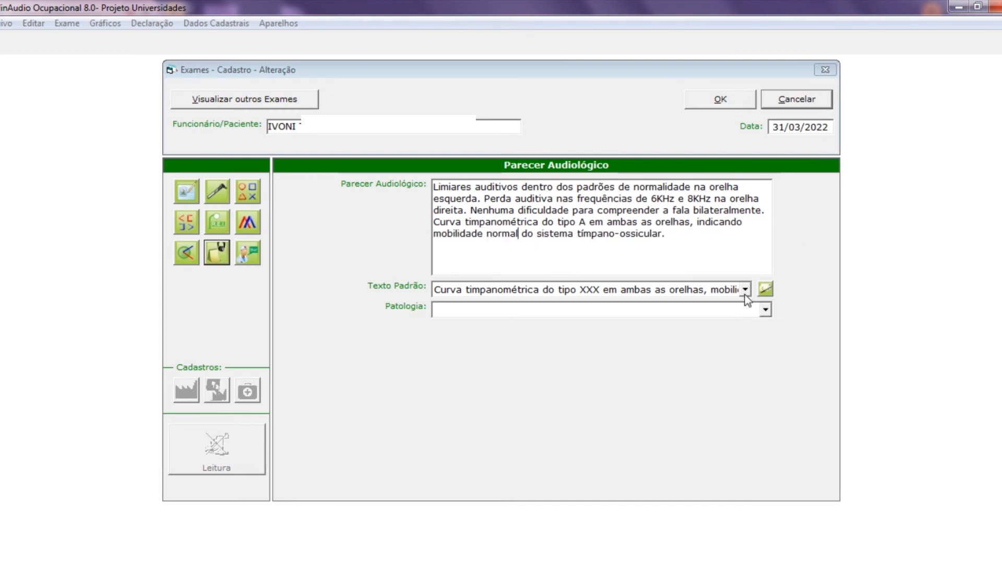
# - Add the contralateral reflexes sentence marked 'presentes' and the timpanometria/reflexos reference
pyautogui.click(746, 289)
pyautogui.moveTo(747, 330); pyautogui.dragTo(749, 346)
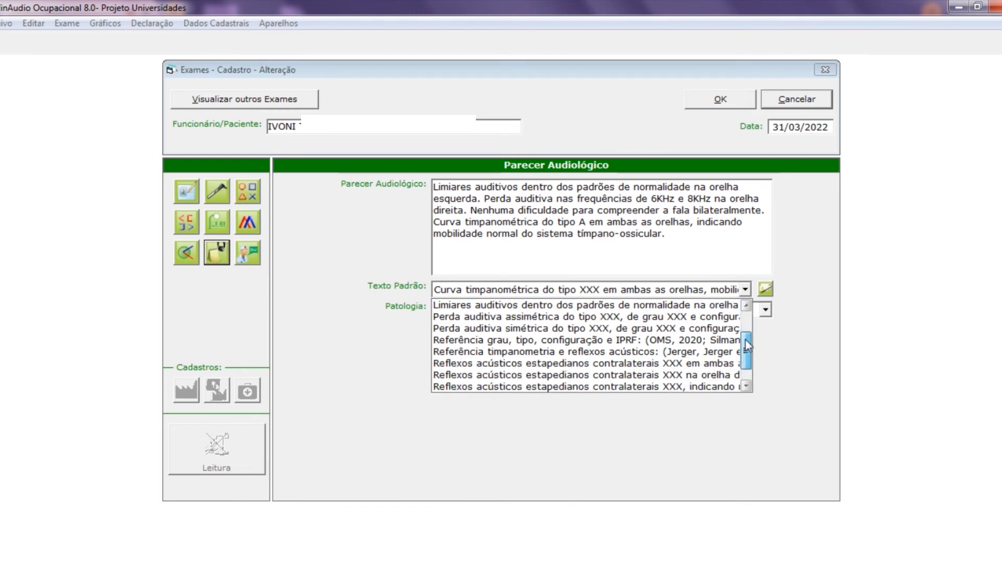
pyautogui.click(726, 363)
pyautogui.click(766, 289)
pyautogui.moveTo(663, 246); pyautogui.dragTo(682, 249)
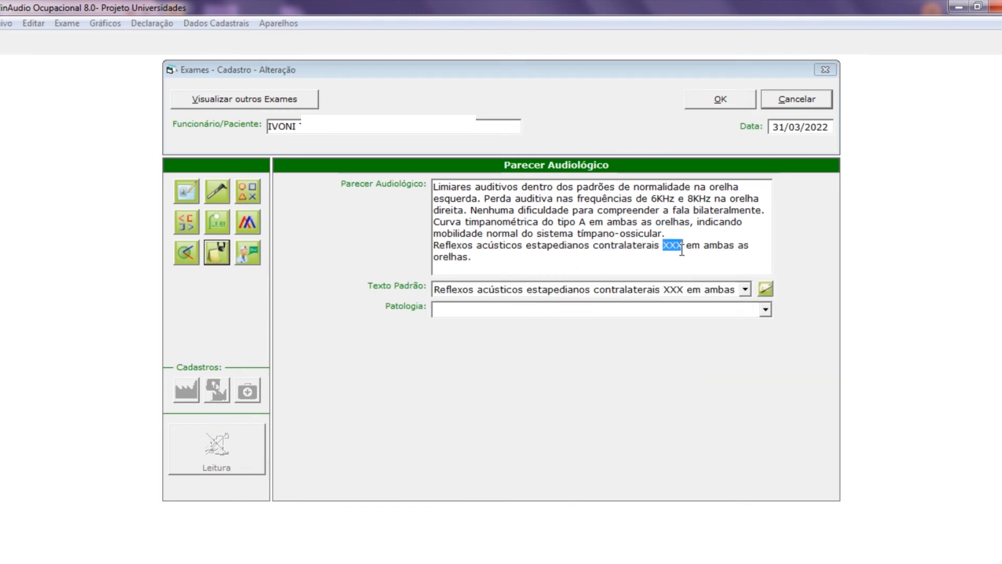
pyautogui.write('presentes')
pyautogui.click(746, 289)
pyautogui.click(585, 351)
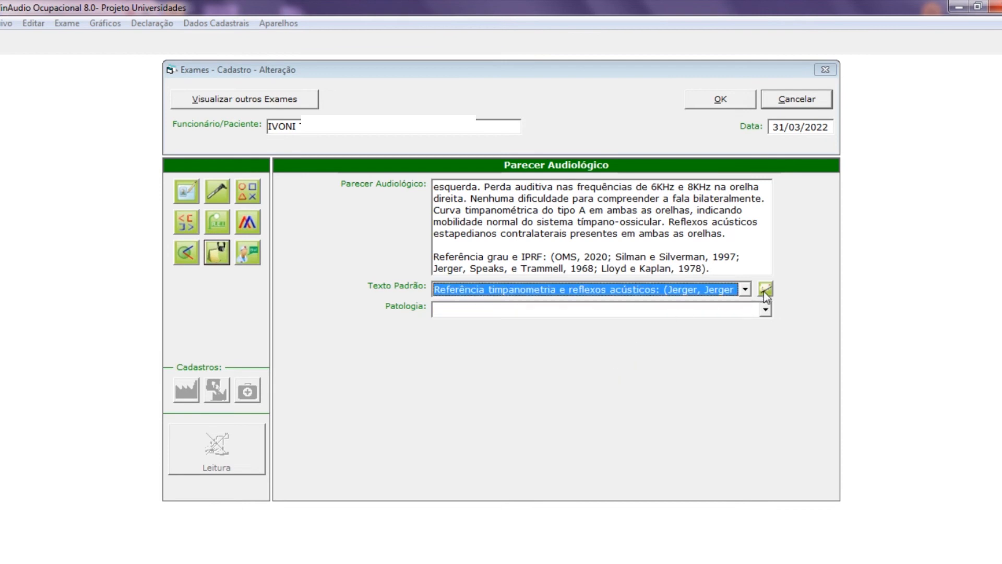
pyautogui.click(766, 288)
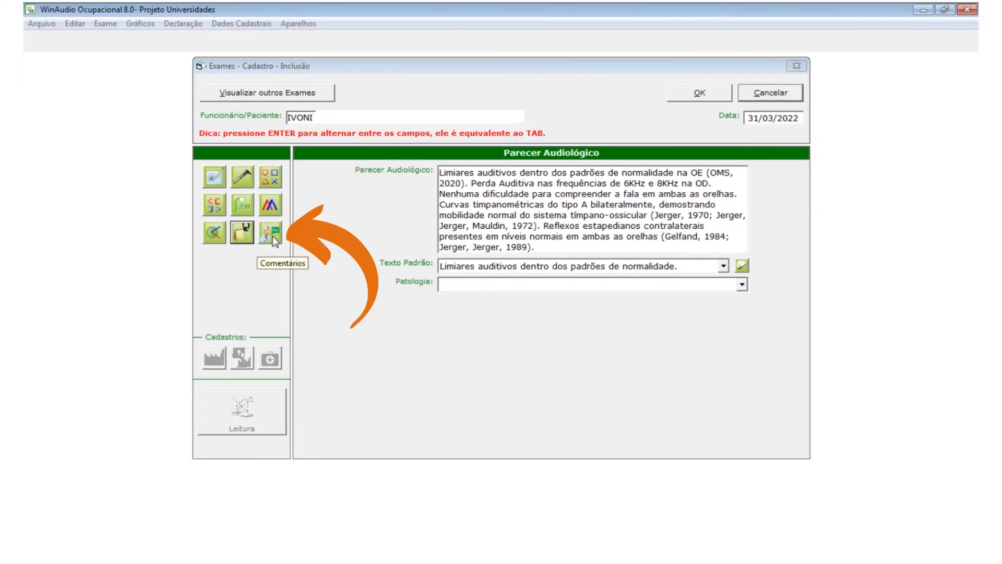
# - Write the comment on bilateral transient otoacoustic emissions, normal cochlear function and chronic tinnitus, EVA 5
pyautogui.click(272, 236)
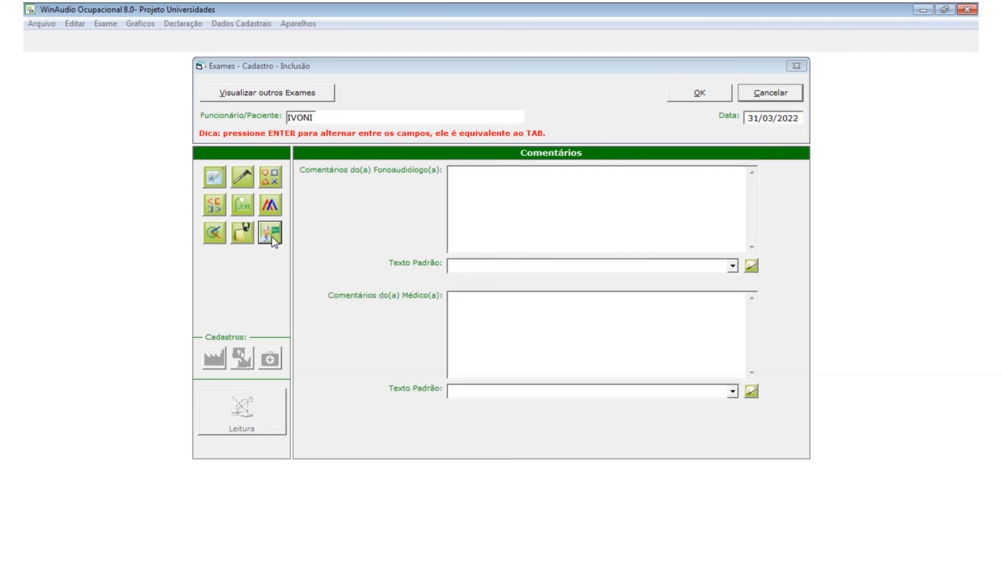
pyautogui.click(476, 199)
pyautogui.write('Emissões Otoacústicas Transien')
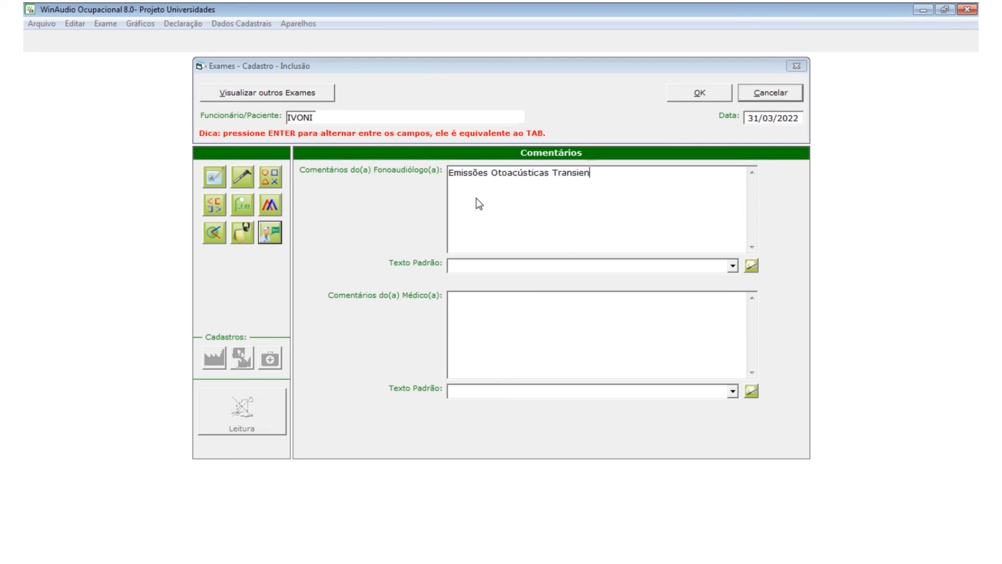
pyautogui.write('tes presentes bilateral')
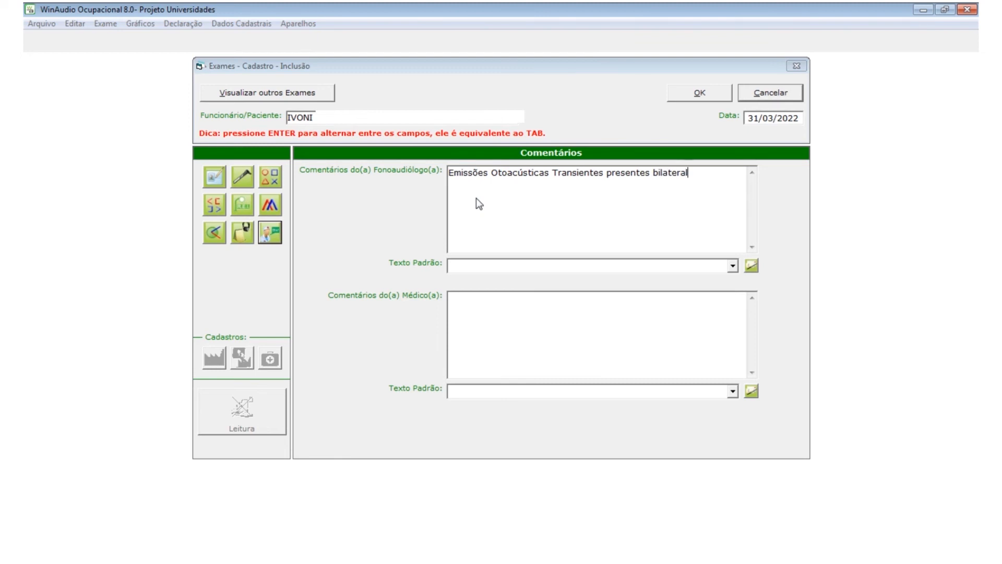
pyautogui.write('mente, ')
pyautogui.write('indicando função cocle')
pyautogui.write('ar nor')
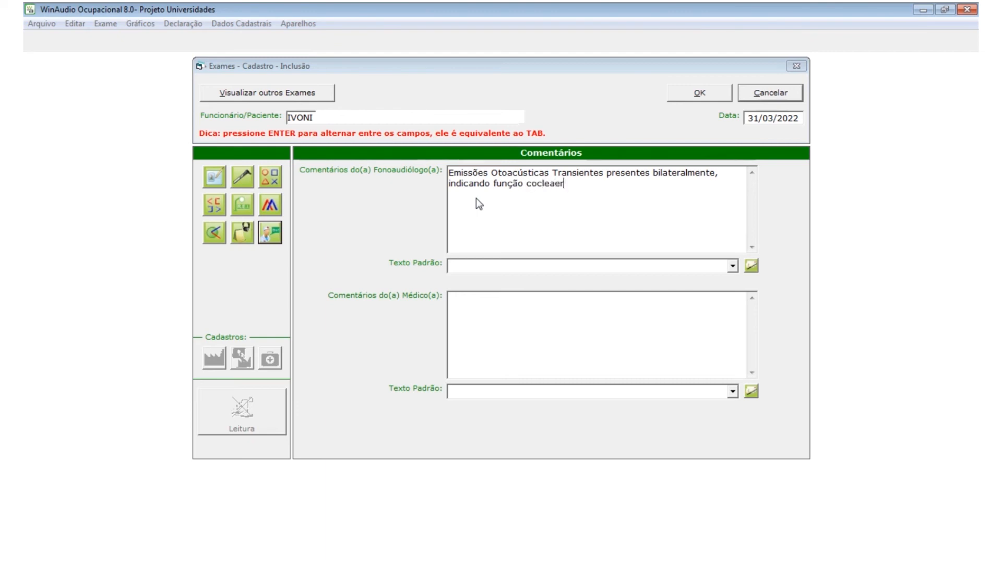
pyautogui.write('mal. O exame foi realizado em')
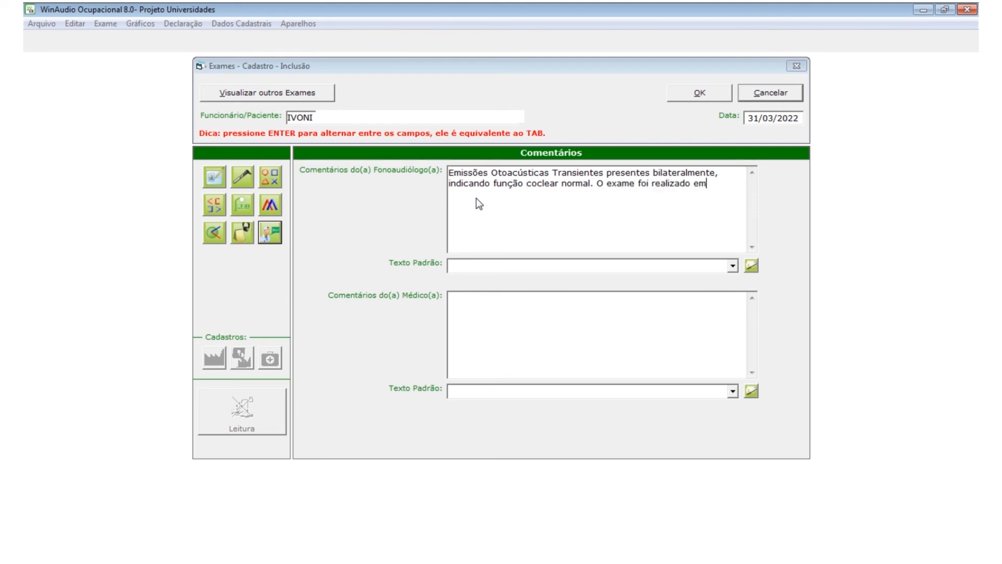
pyautogui.write(' função de zumbido crônico')
pyautogui.press('BackSpace')
pyautogui.write(', com EVA 5.')
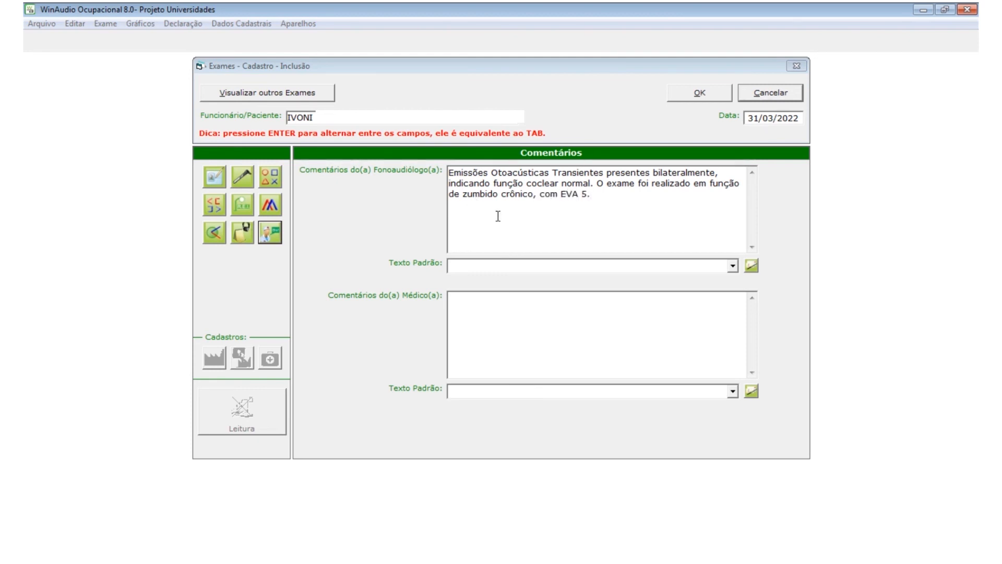
# - Save the exam and review the basic data, Meatoscopia, air and bone conduction sections
pyautogui.click(700, 96)
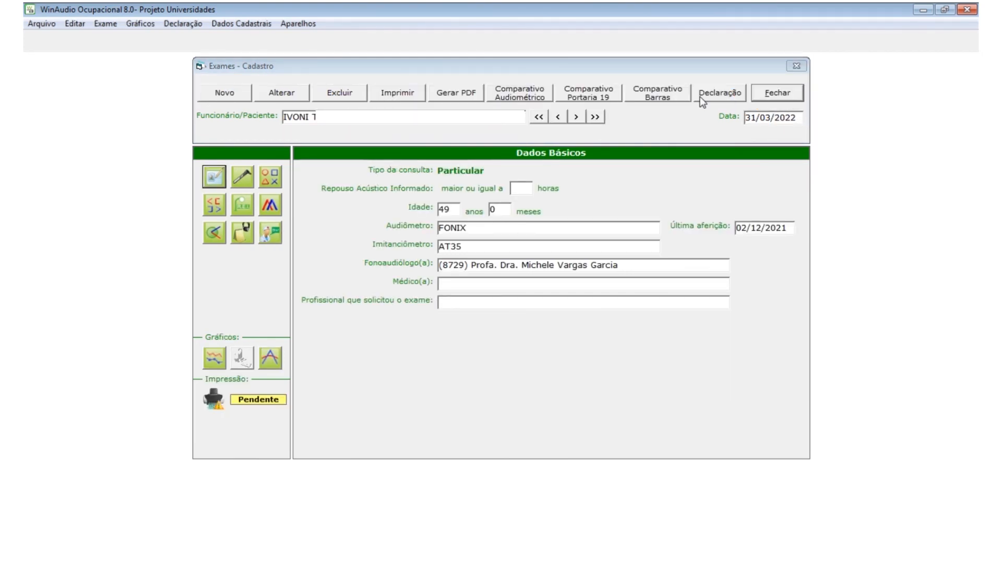
pyautogui.click(224, 177)
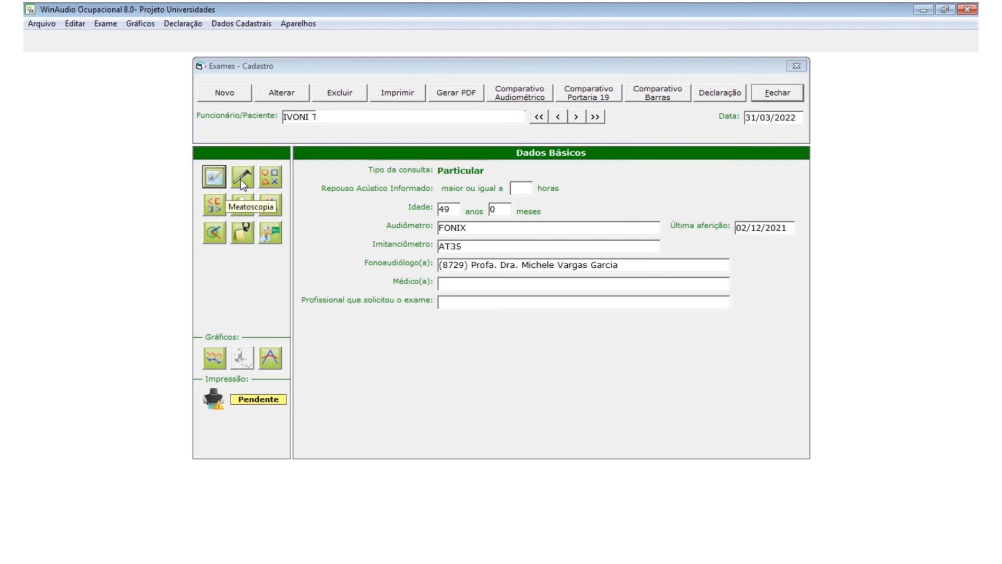
pyautogui.click(240, 180)
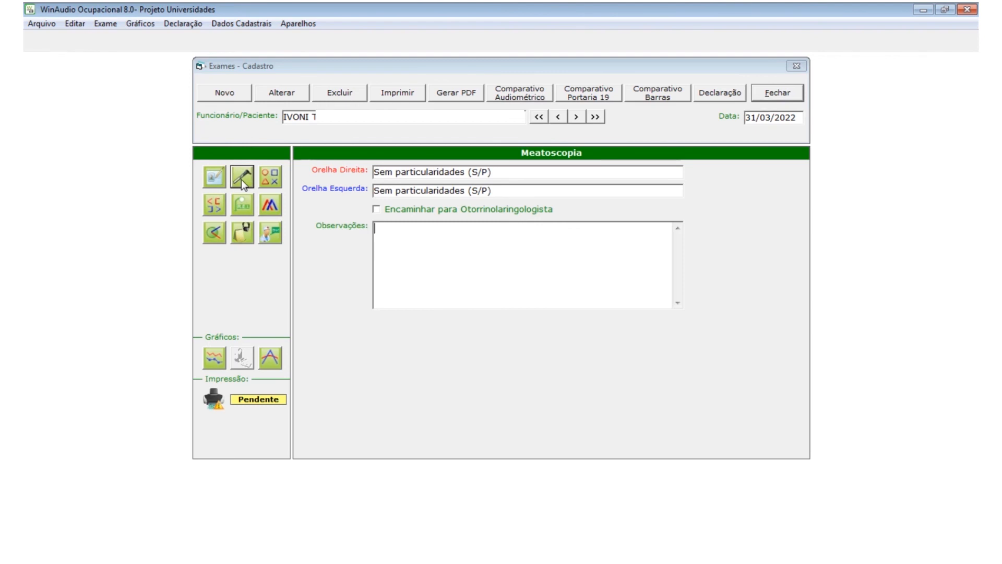
pyautogui.click(267, 181)
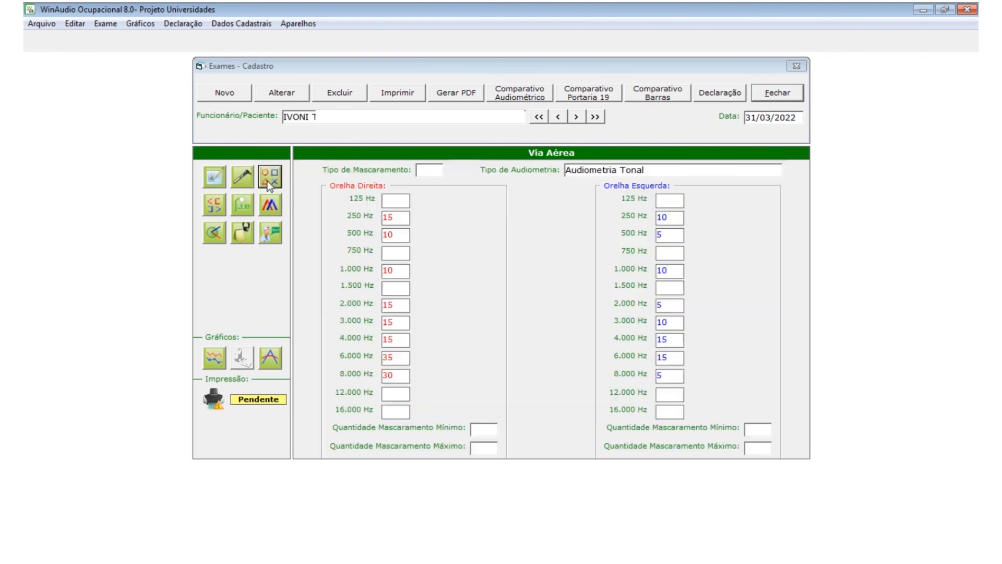
pyautogui.click(216, 205)
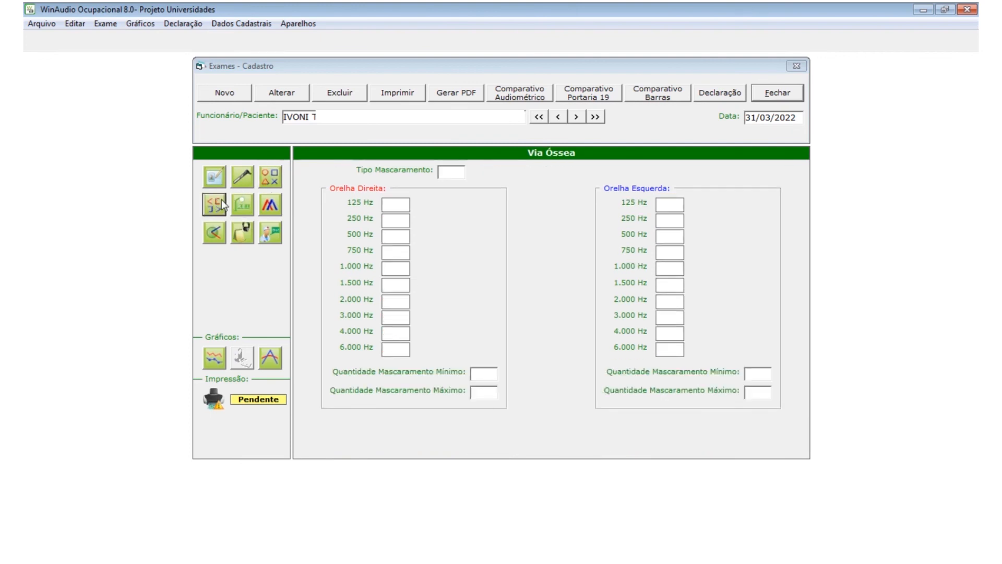
# - Review Logoaudiometria, Imitanciometria, reflexes, report and comments, then generate the PDF report
pyautogui.click(246, 207)
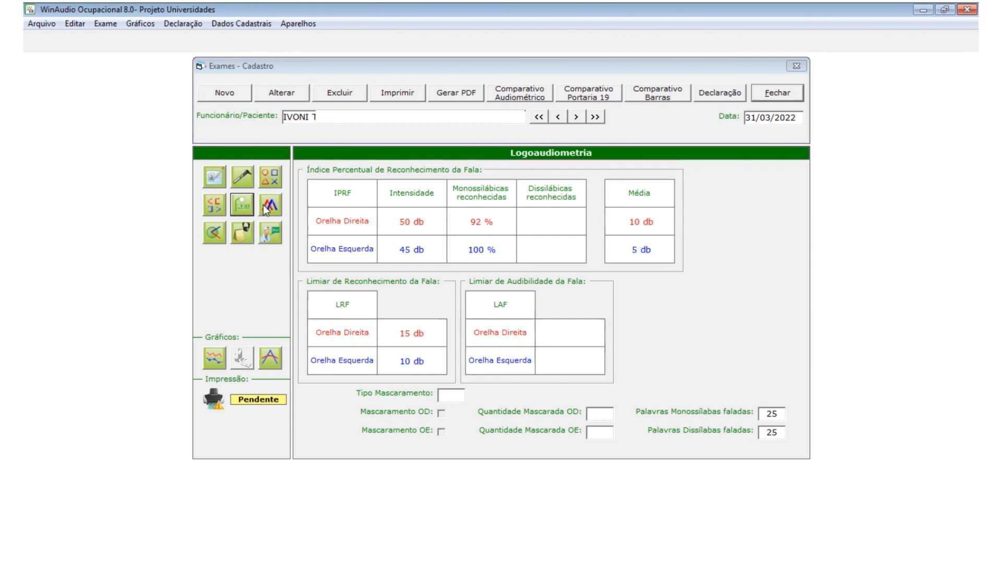
pyautogui.click(266, 208)
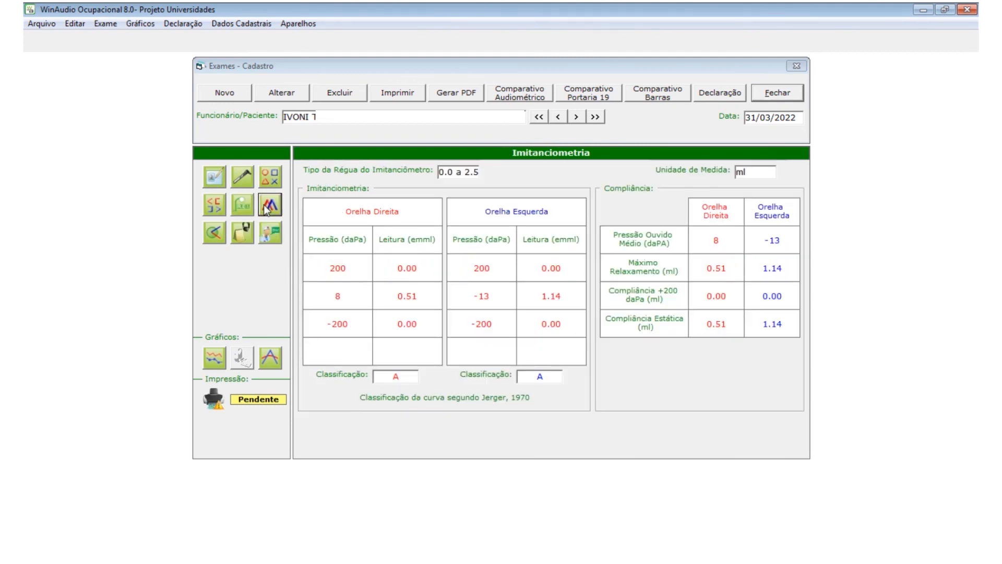
pyautogui.click(212, 237)
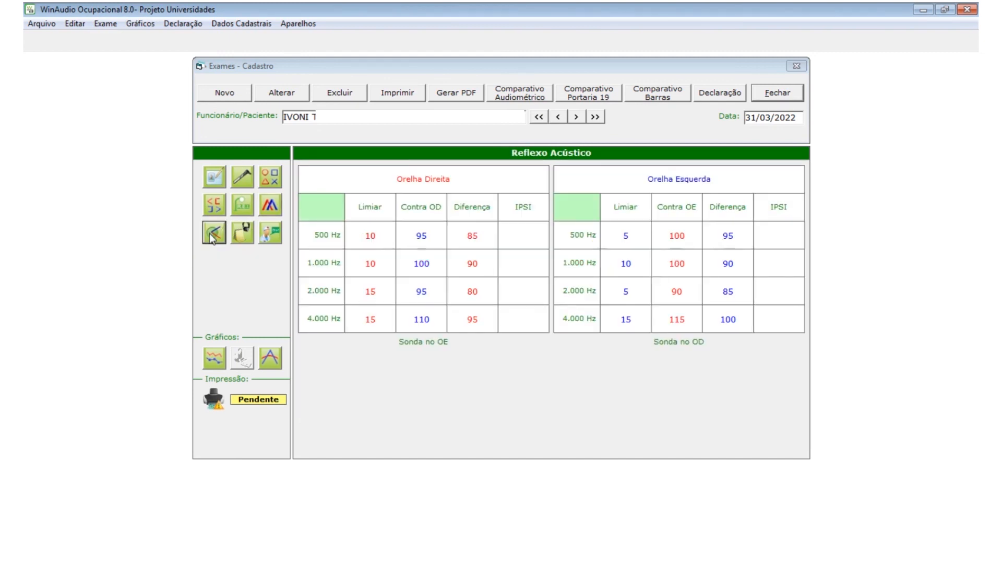
pyautogui.click(239, 237)
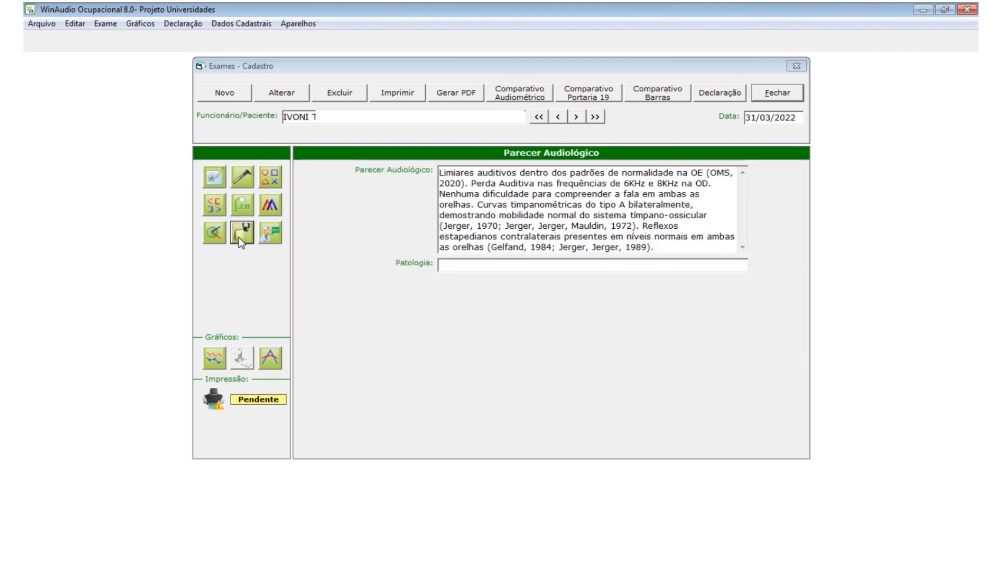
pyautogui.click(269, 236)
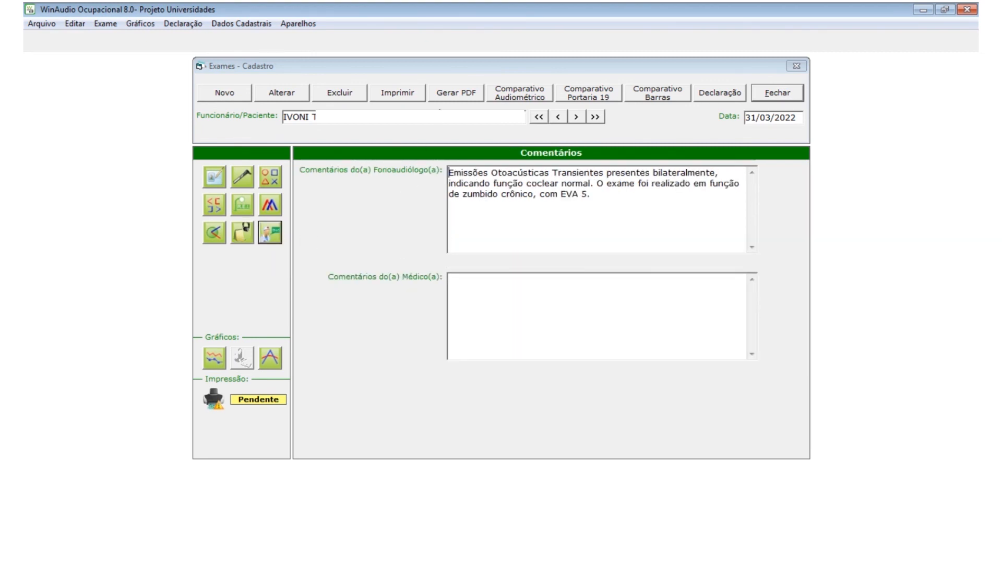
pyautogui.click(455, 94)
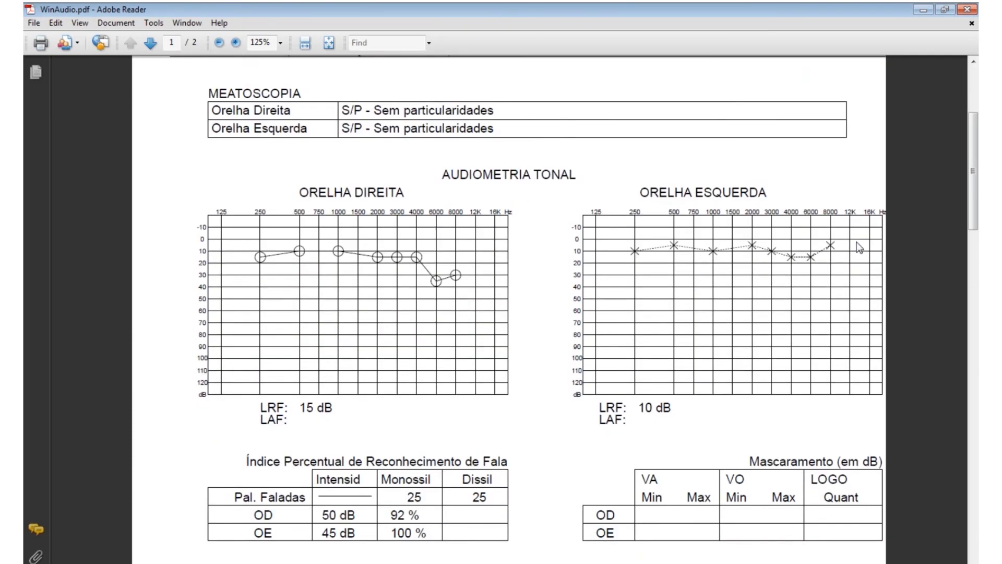
# - Scroll through both pages of WinAudio.pdf to check the generated report
pyautogui.scroll(-1, 859, 248)
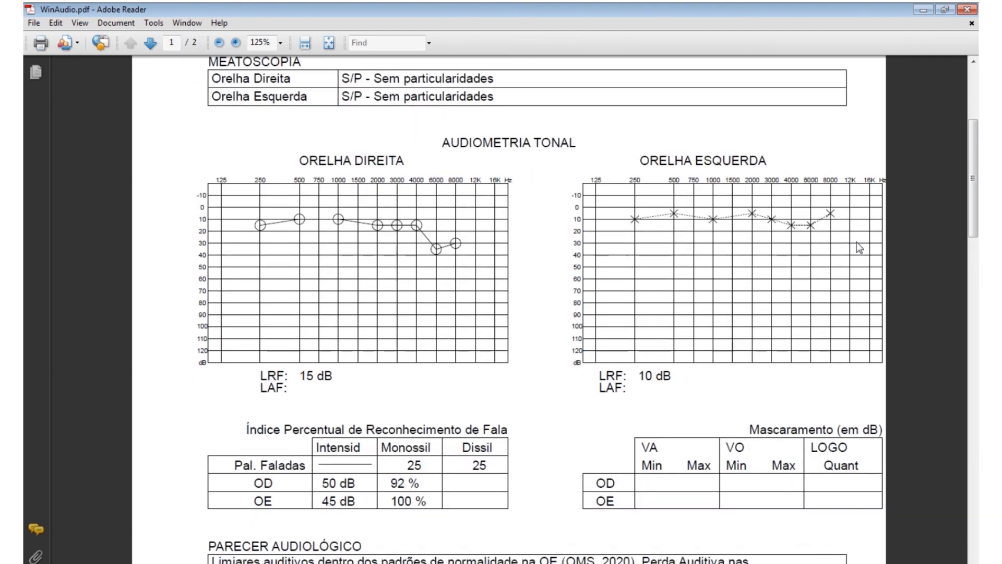
pyautogui.scroll(-2, 859, 248)
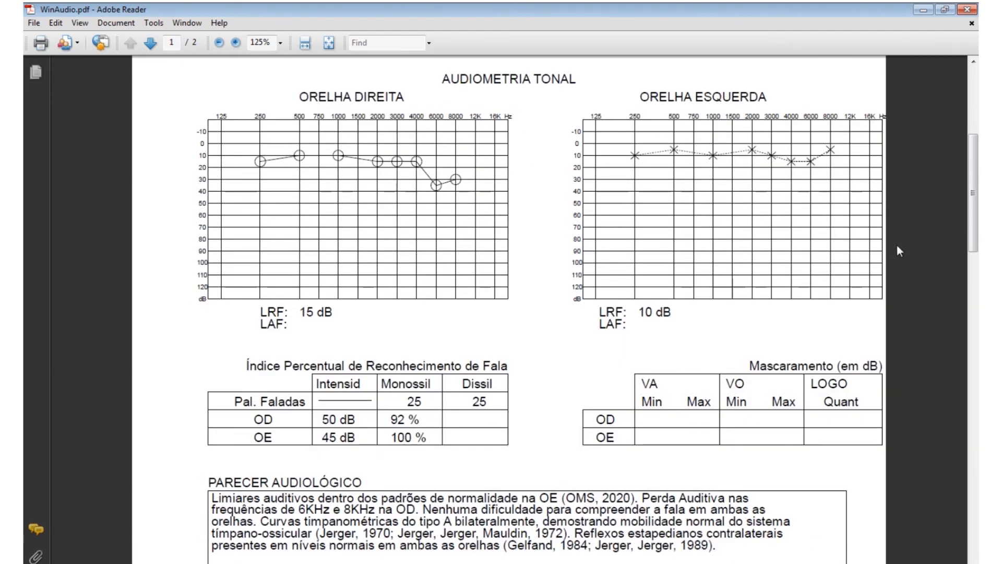
pyautogui.scroll(-1, 897, 246)
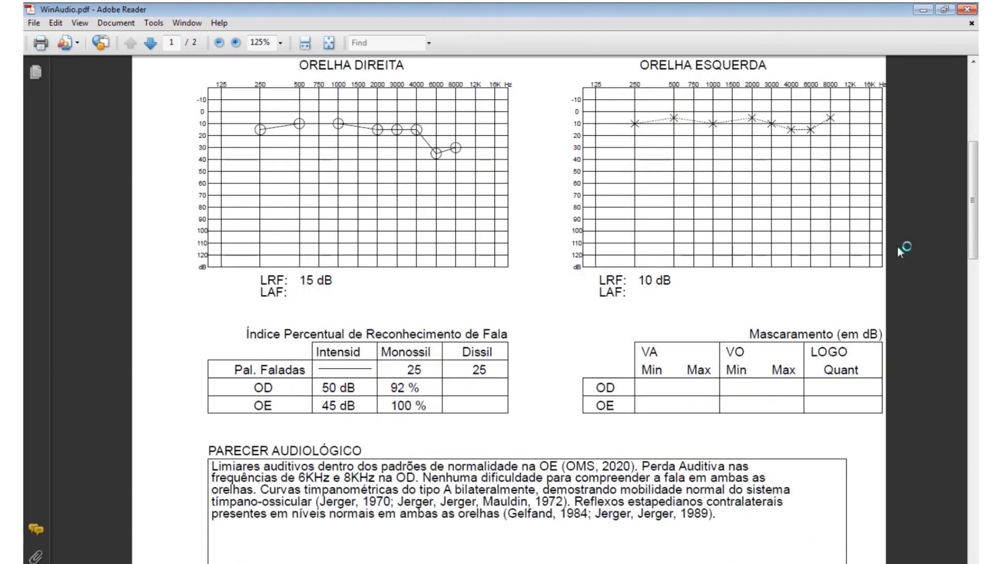
pyautogui.scroll(-2, 898, 249)
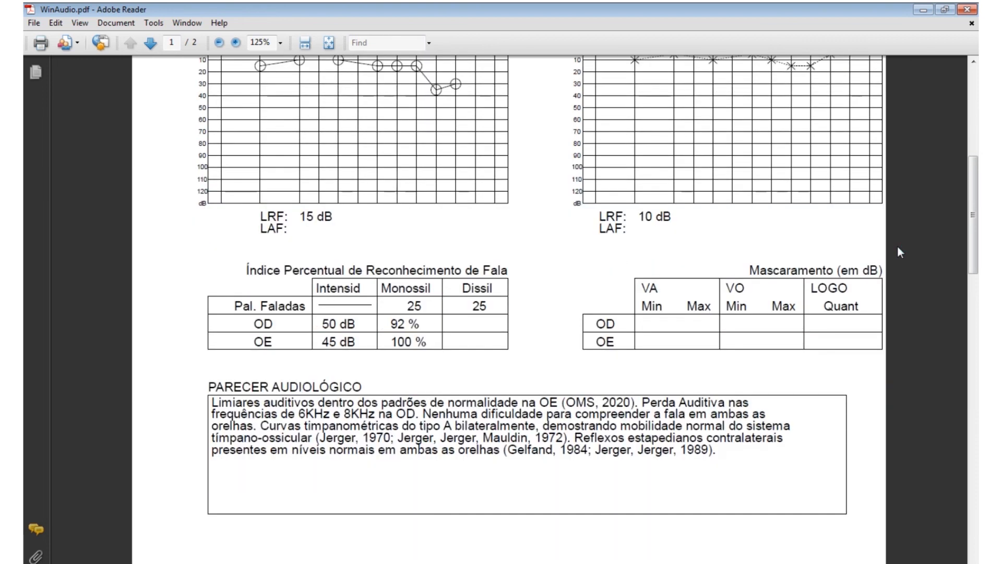
pyautogui.scroll(-3, 898, 249)
pyautogui.scroll(-3, 897, 245)
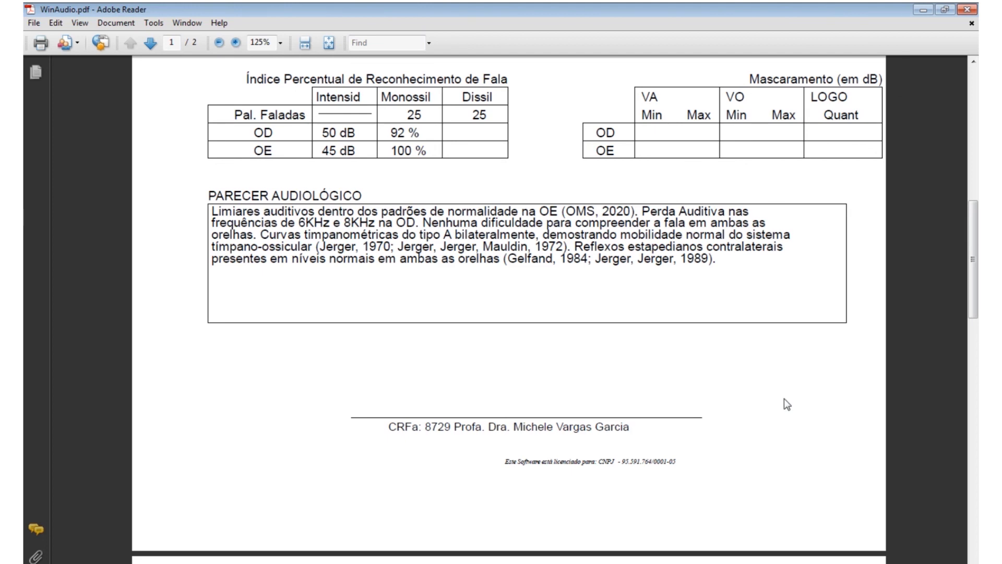
pyautogui.scroll(-10, 909, 319)
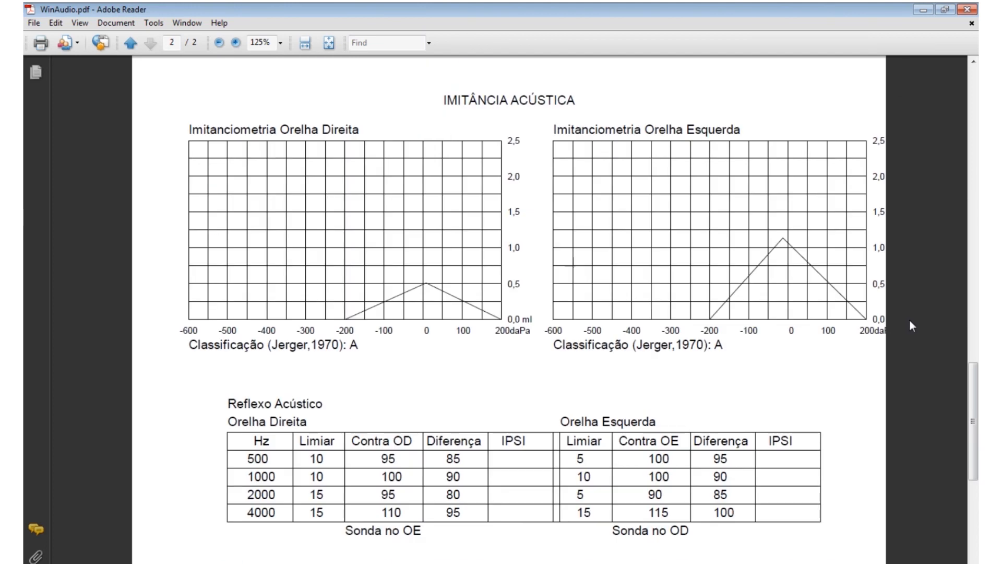
pyautogui.scroll(-5, 909, 320)
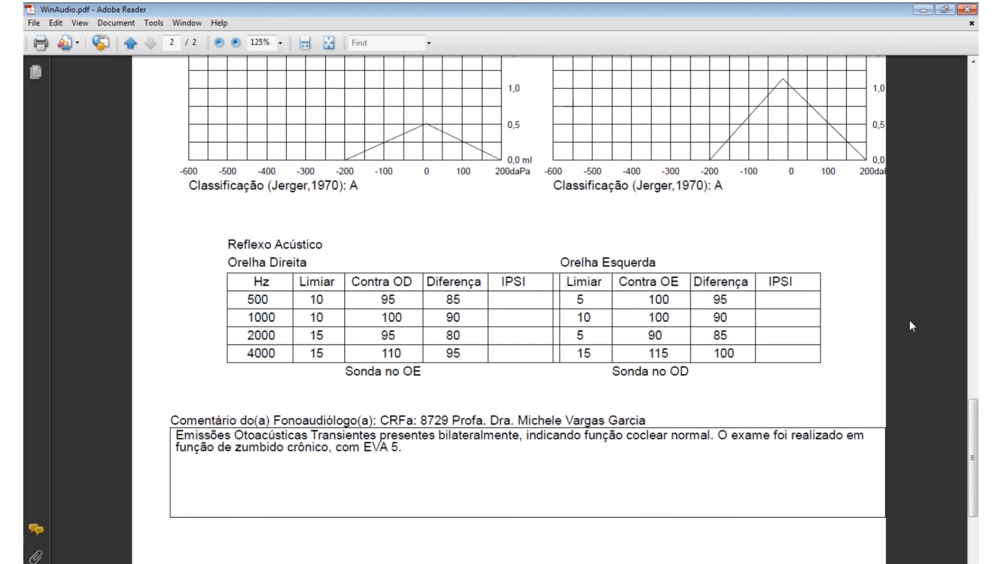
pyautogui.scroll(-5, 892, 323)
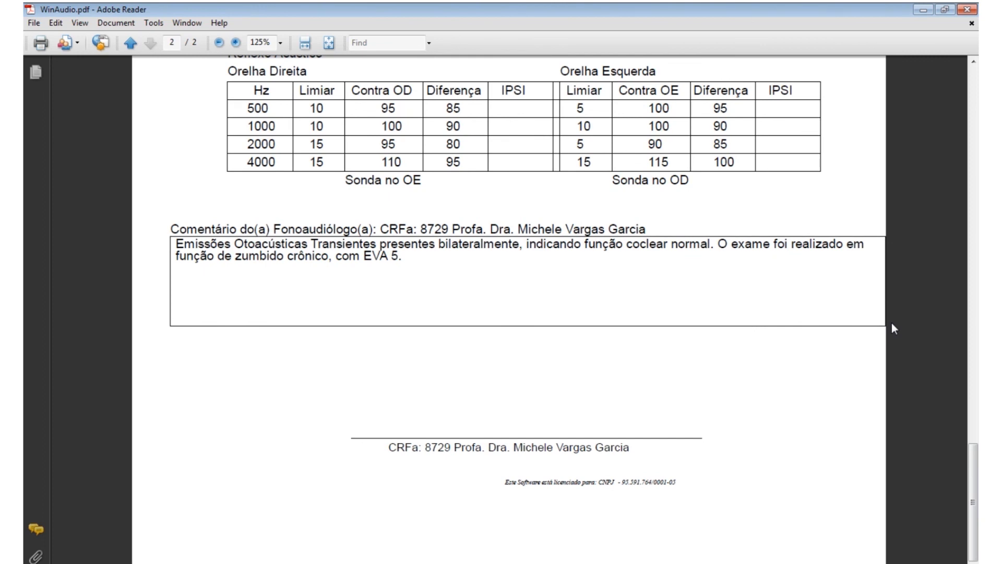
pyautogui.scroll(5, 891, 322)
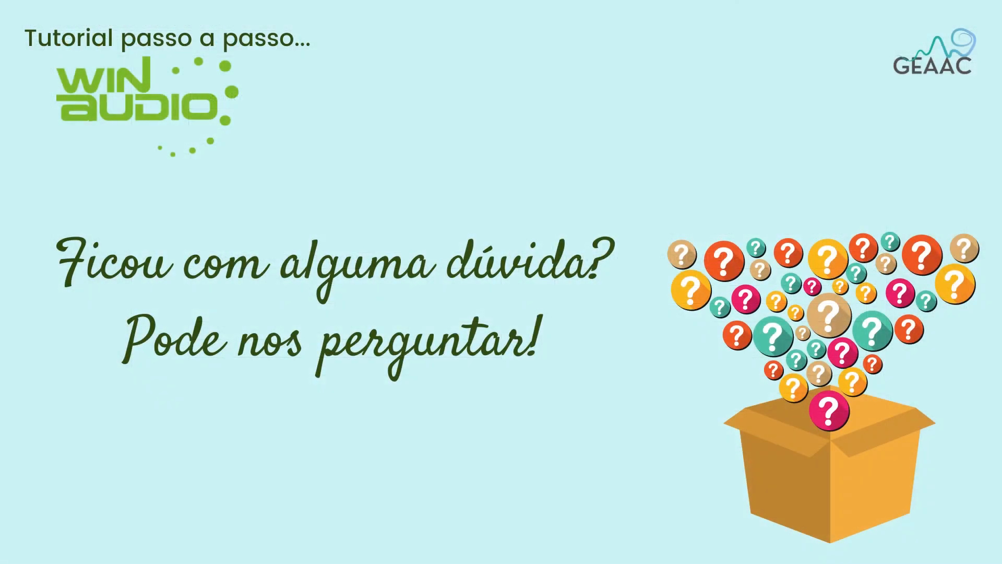